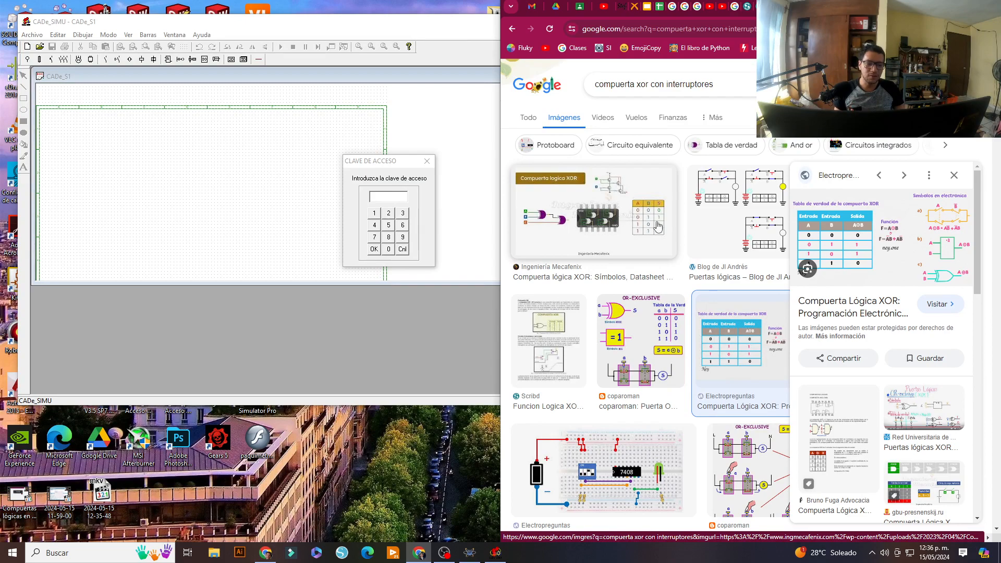
# - Enter the access key in the CLAVE DE ACCESO dialog and confirm it
pyautogui.click(376, 226)
pyautogui.click(402, 237)
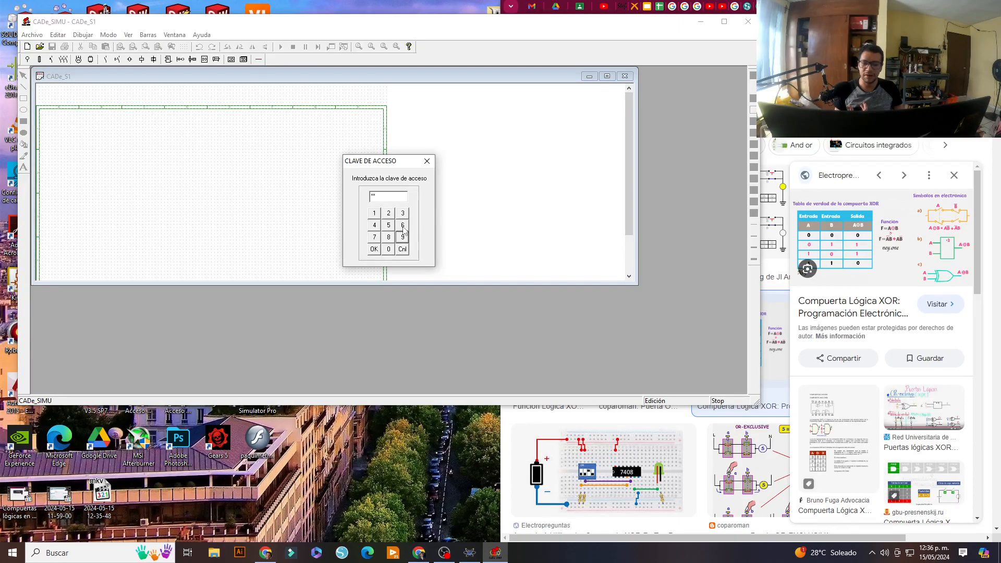
pyautogui.click(403, 228)
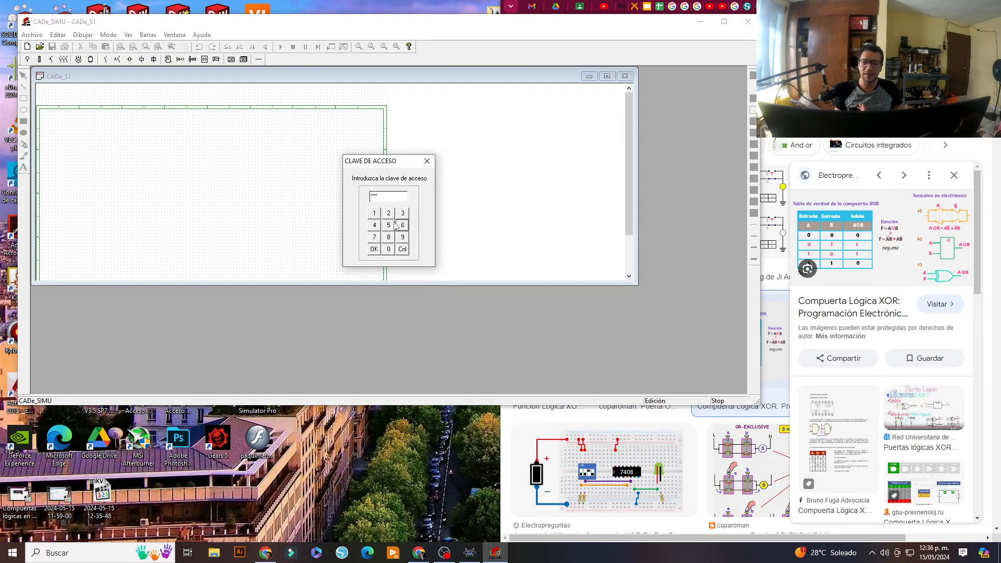
pyautogui.click(374, 249)
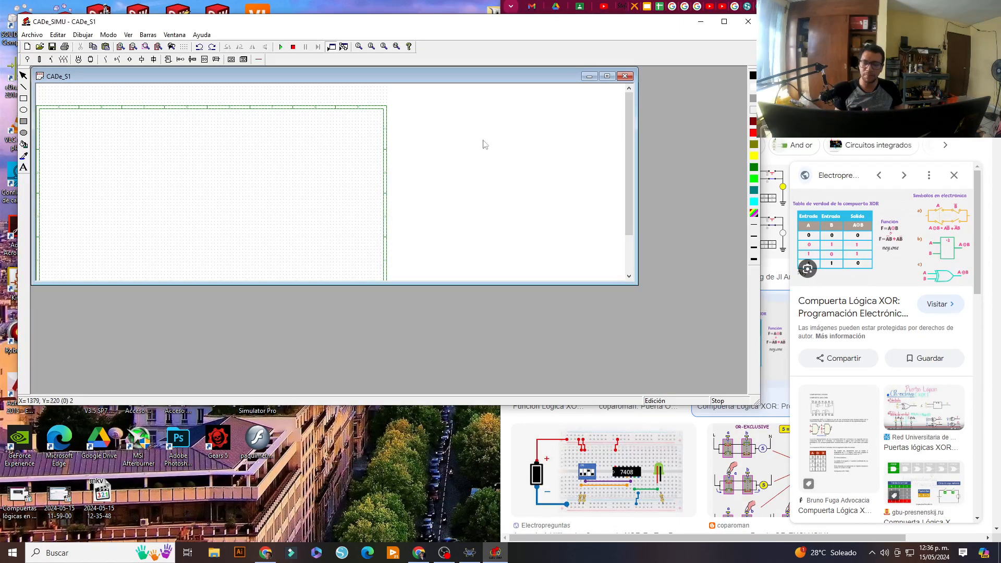
# - Maximize the blank CADe_S1 drawing and enlarge the view of the sheet's upper area
pyautogui.click(607, 76)
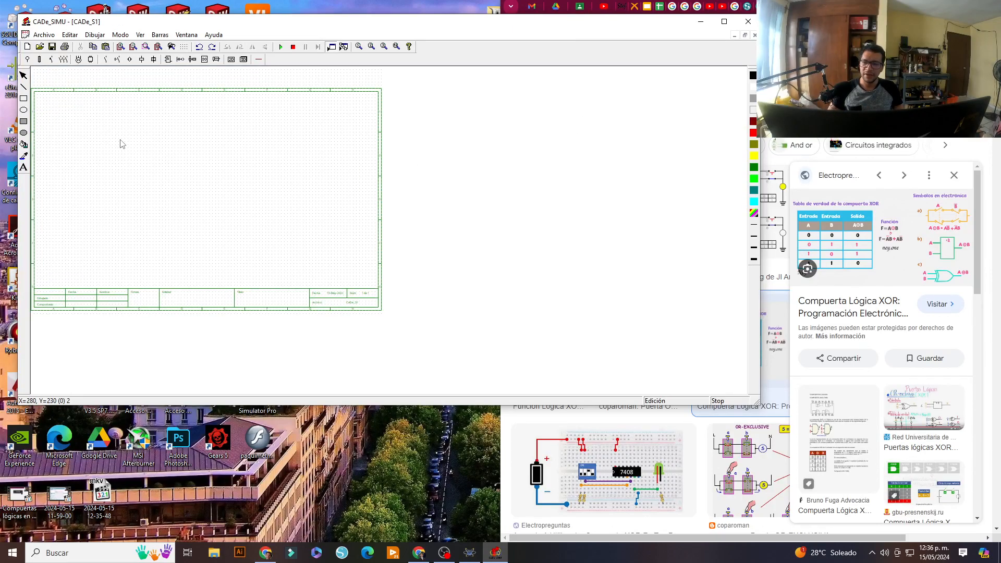
pyautogui.scroll(2, 122, 171)
pyautogui.scroll(2, 109, 196)
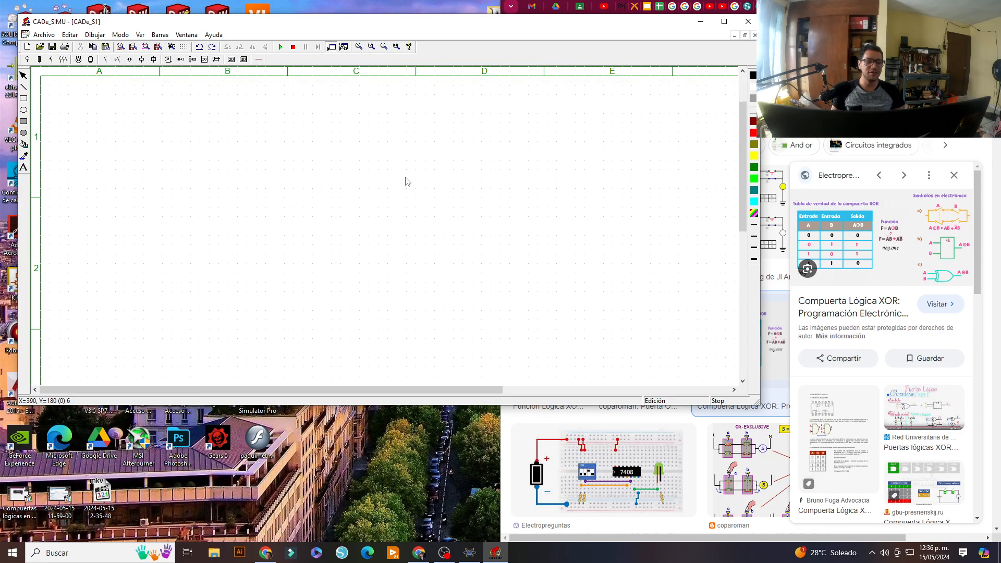
# - Minimize the simulator and look through the image results for XOR gate circuits built with switches
pyautogui.click(700, 21)
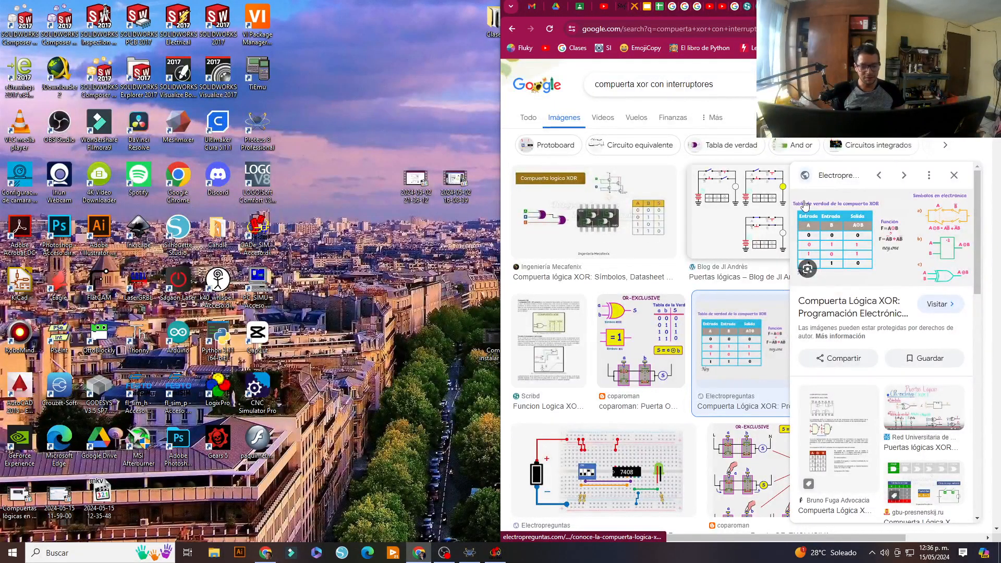
pyautogui.scroll(-2, 752, 271)
pyautogui.scroll(2, 754, 287)
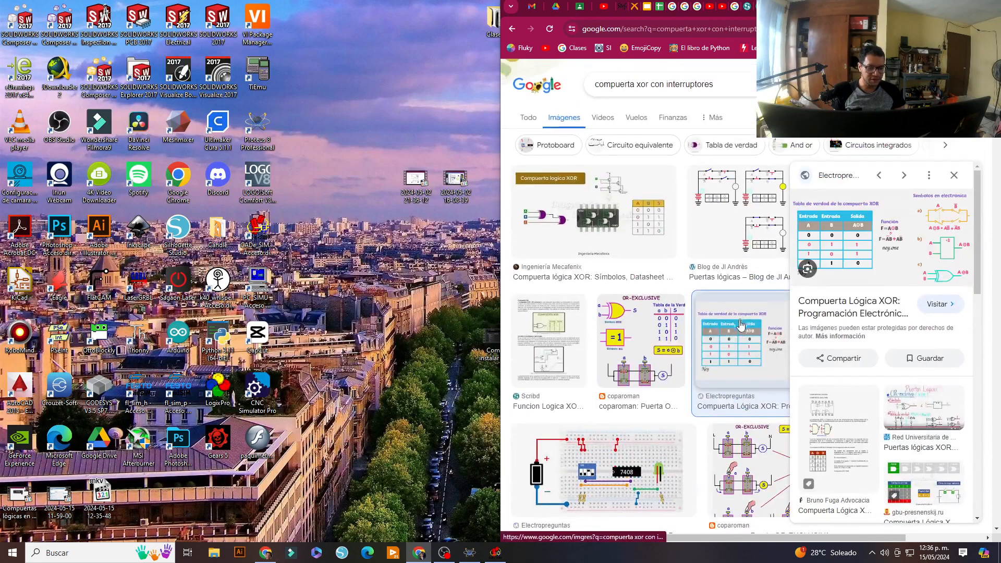
pyautogui.scroll(-2, 756, 307)
pyautogui.scroll(3, 756, 312)
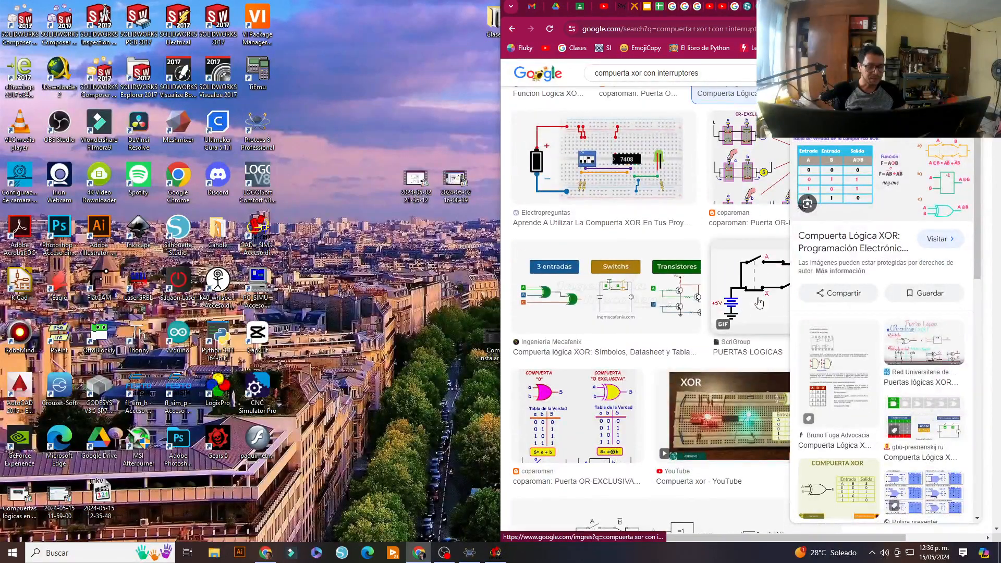
pyautogui.click(759, 303)
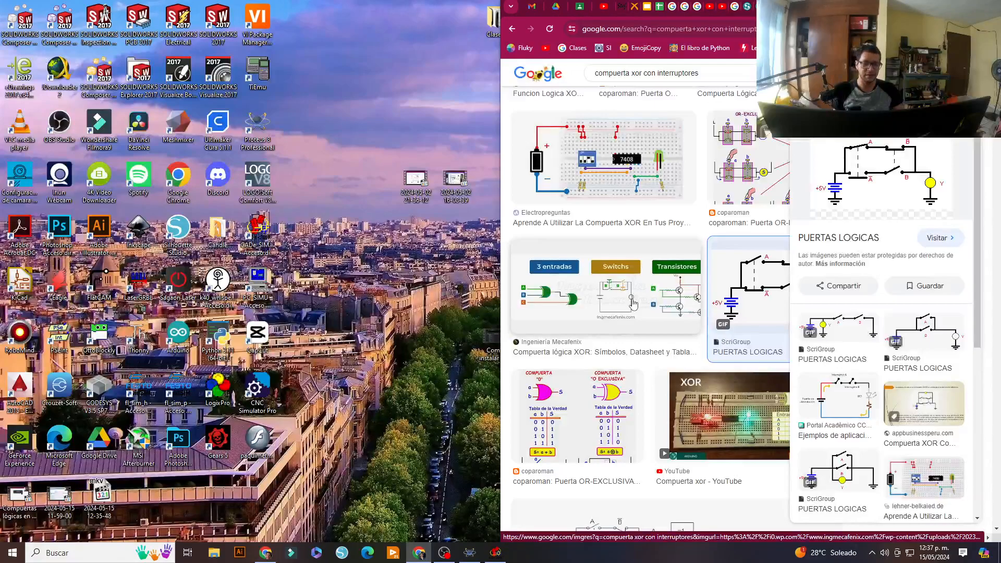
pyautogui.click(633, 305)
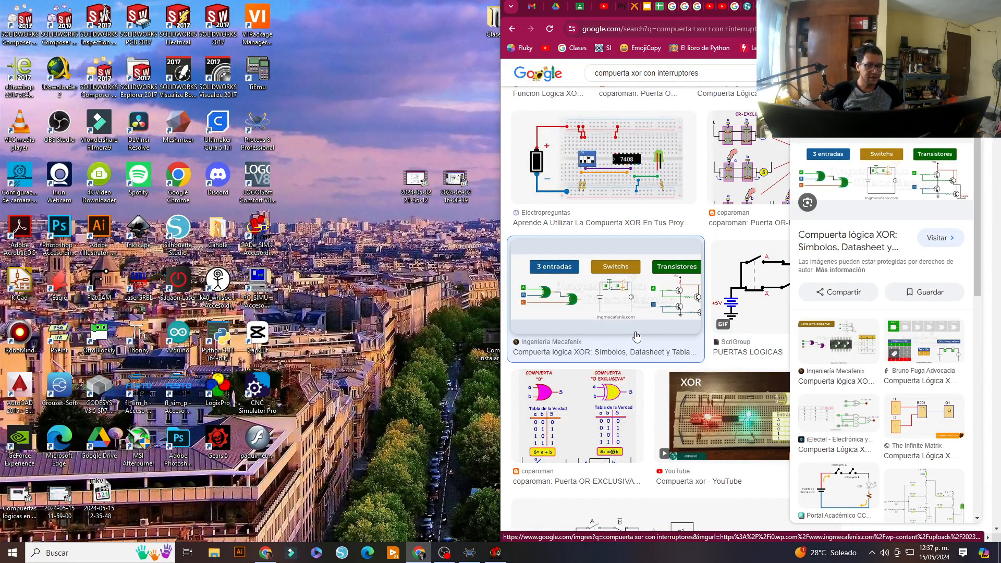
# - Enlarge the browser window and compare the XOR truth table, switch circuit and integrated circuit images
pyautogui.click(965, 6)
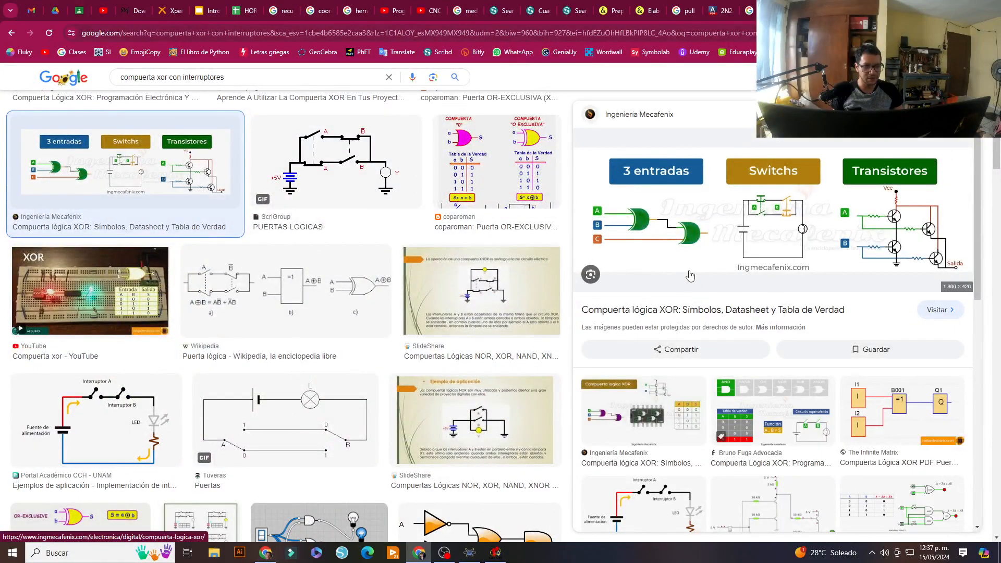
pyautogui.scroll(1, 94, 168)
pyautogui.scroll(3, 93, 168)
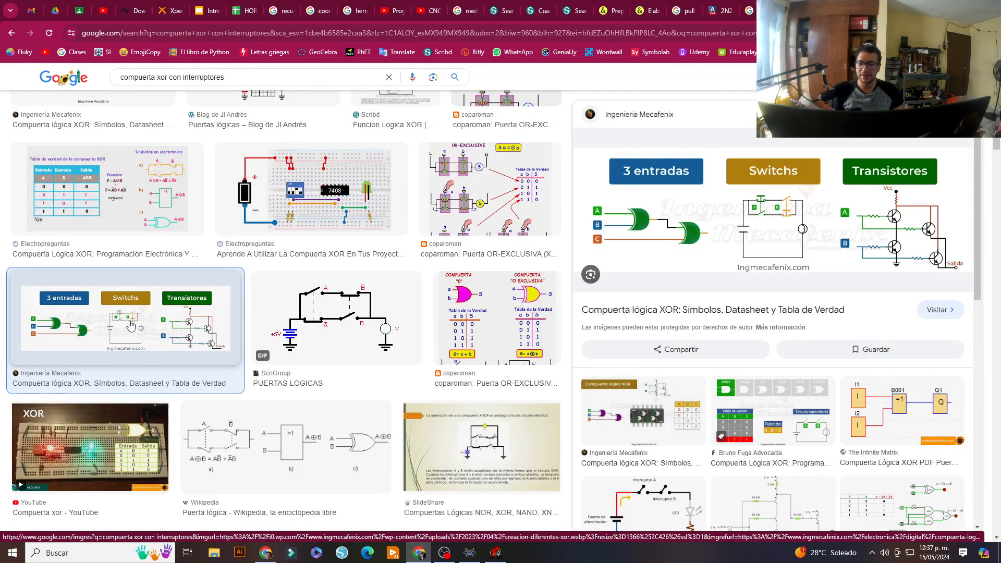
pyautogui.scroll(3, 131, 327)
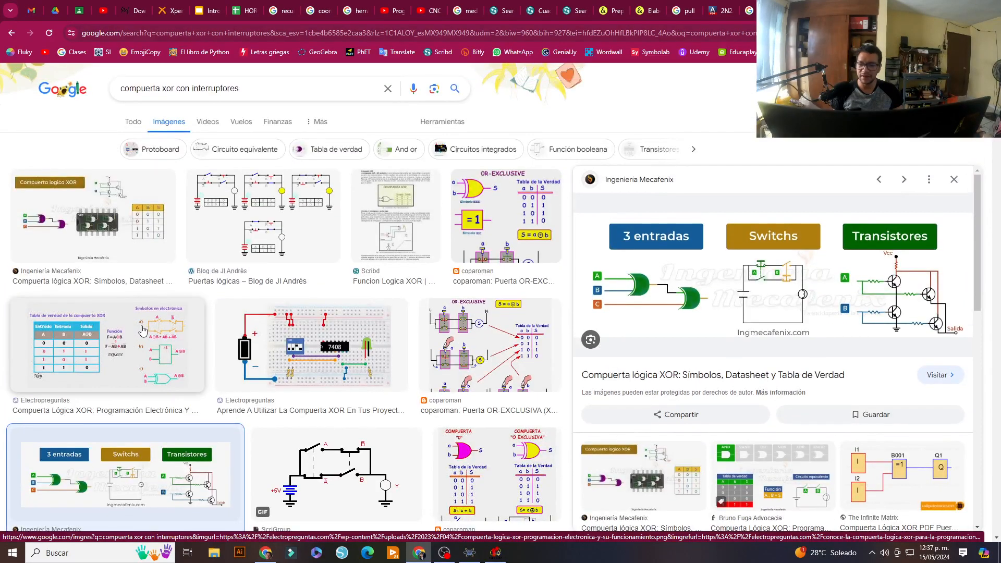
pyautogui.click(142, 330)
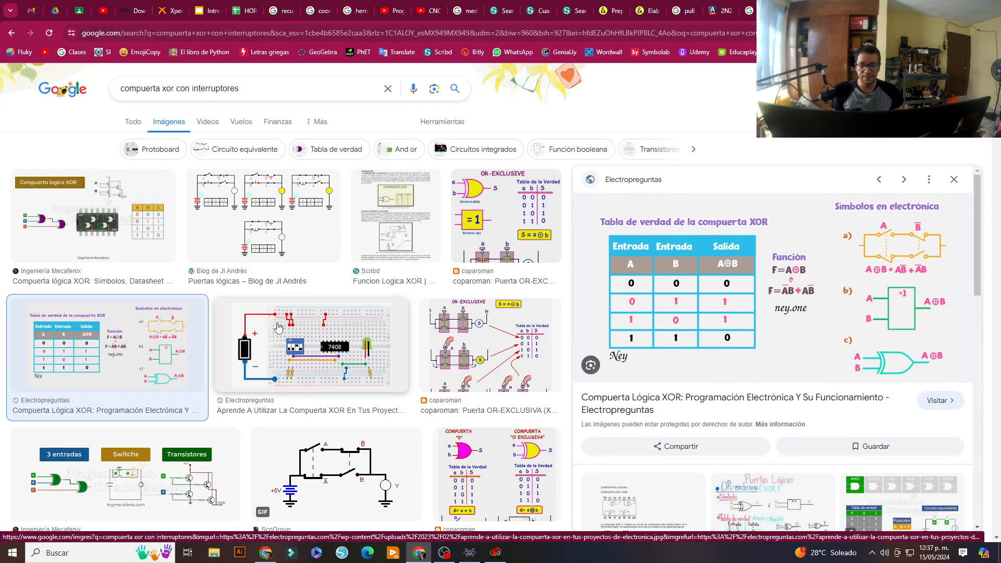
pyautogui.click(275, 241)
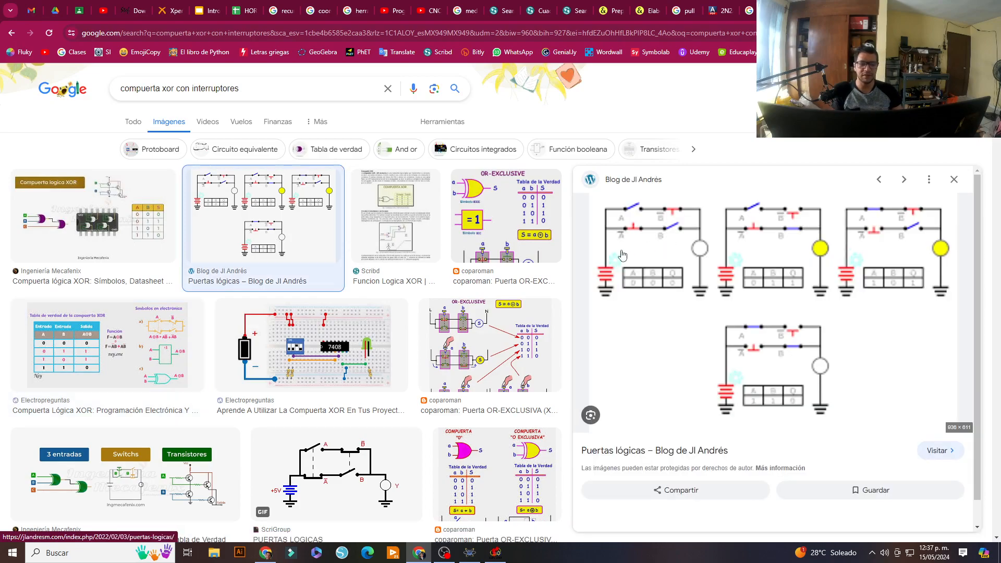
pyautogui.click(118, 225)
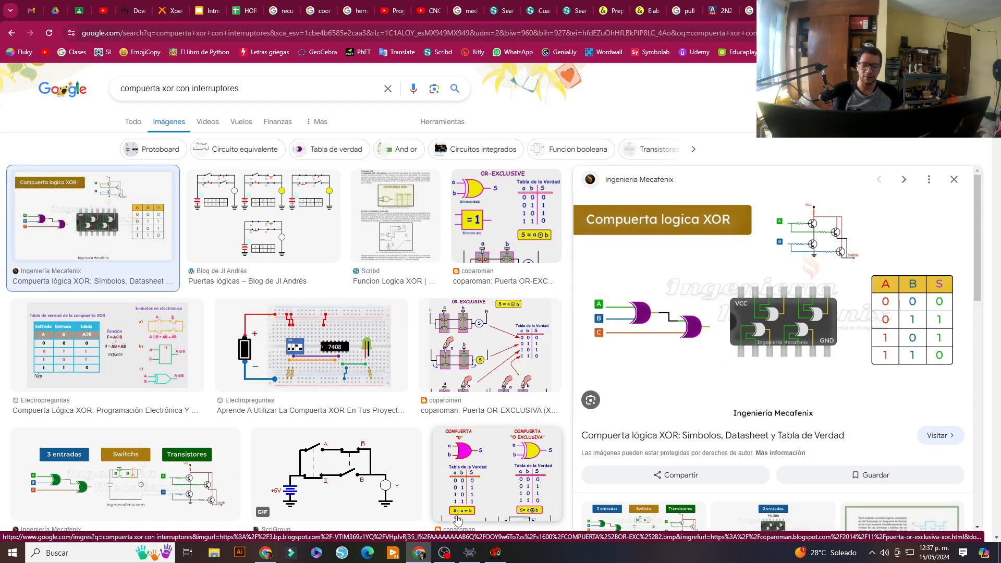
# - Switch back to CADe_SIMU, show the contact symbols, and arrange it side by side with the browser
pyautogui.click(495, 552)
pyautogui.click(724, 21)
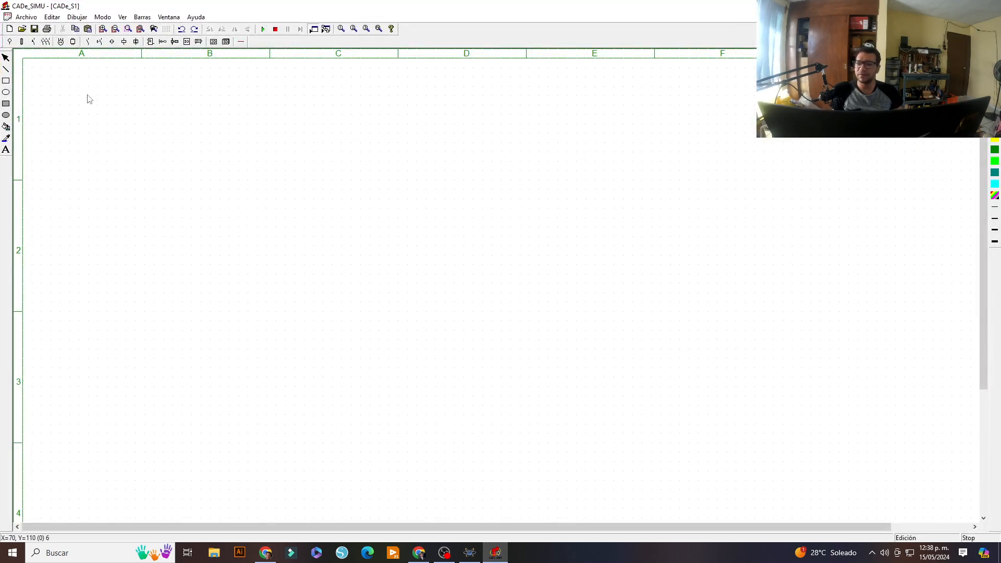
pyautogui.click(100, 42)
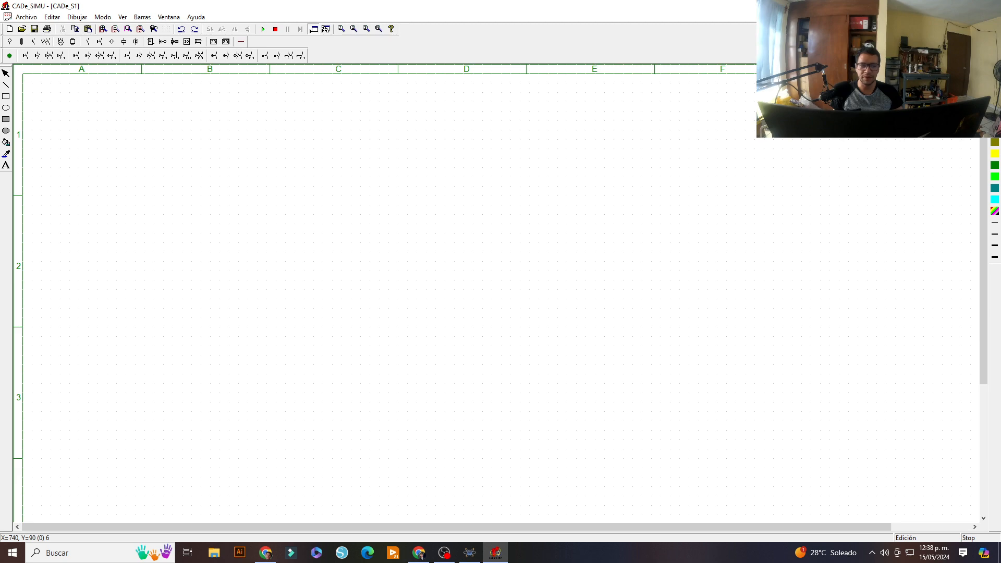
pyautogui.moveTo(782, 6); pyautogui.dragTo(0, 170)
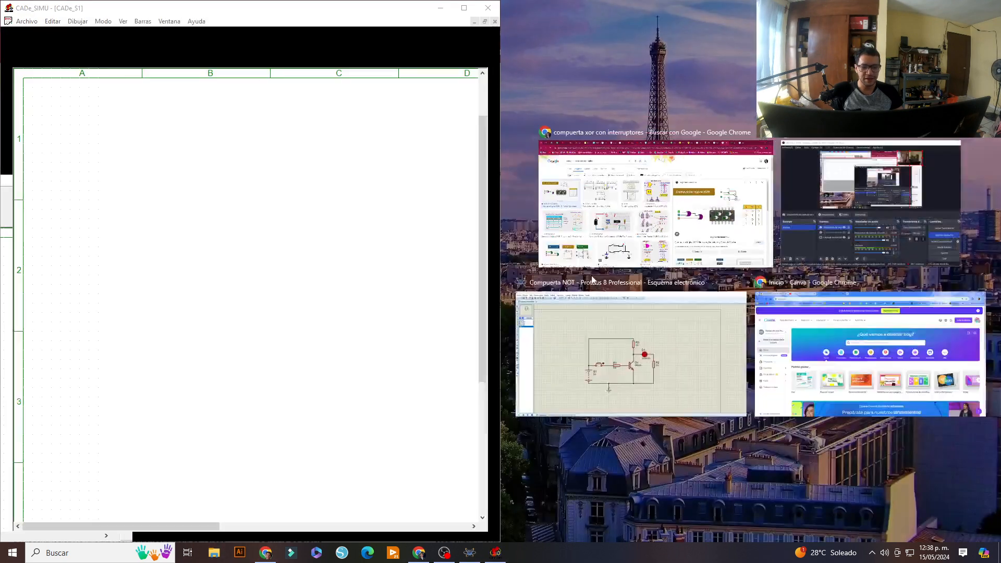
pyautogui.click(636, 209)
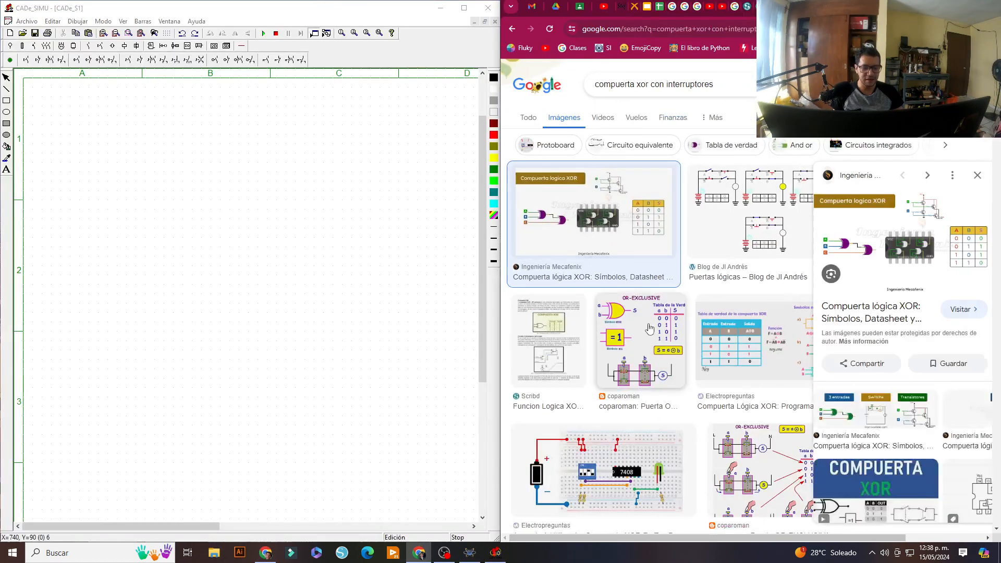
# - Open the Puertas lógicas blog article from the image results and find the XOR section's switch diagrams
pyautogui.click(763, 218)
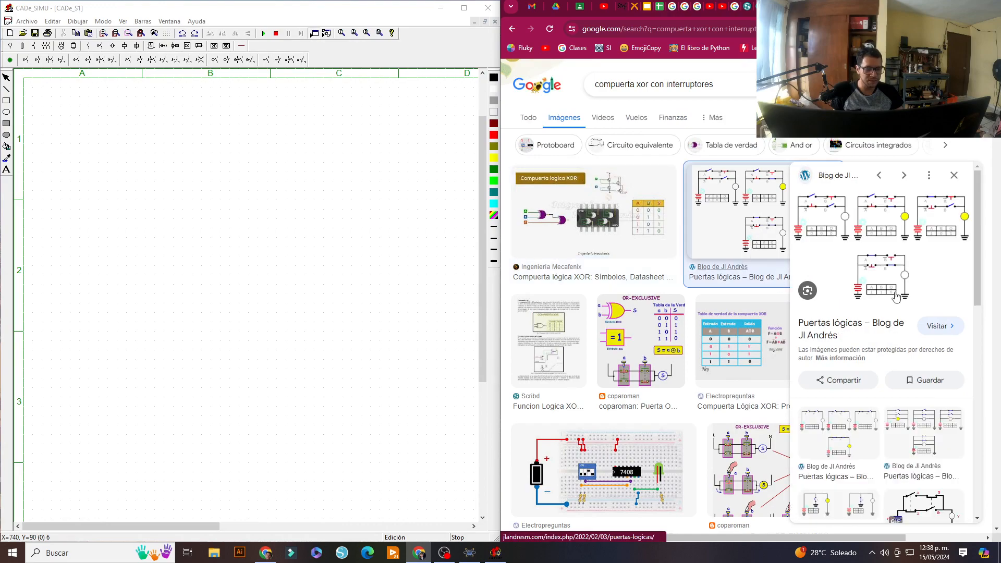
pyautogui.click(834, 213)
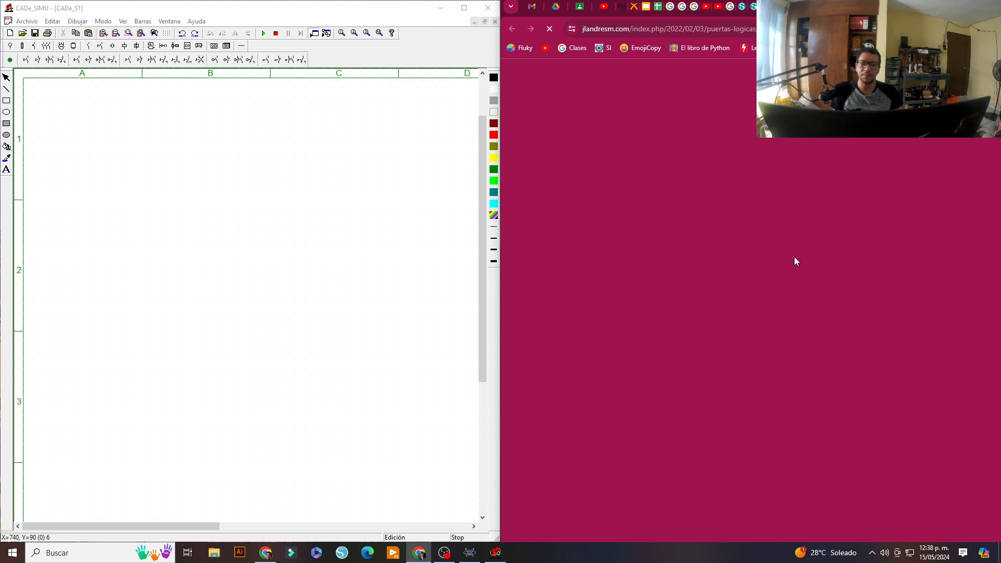
pyautogui.scroll(-10, 777, 271)
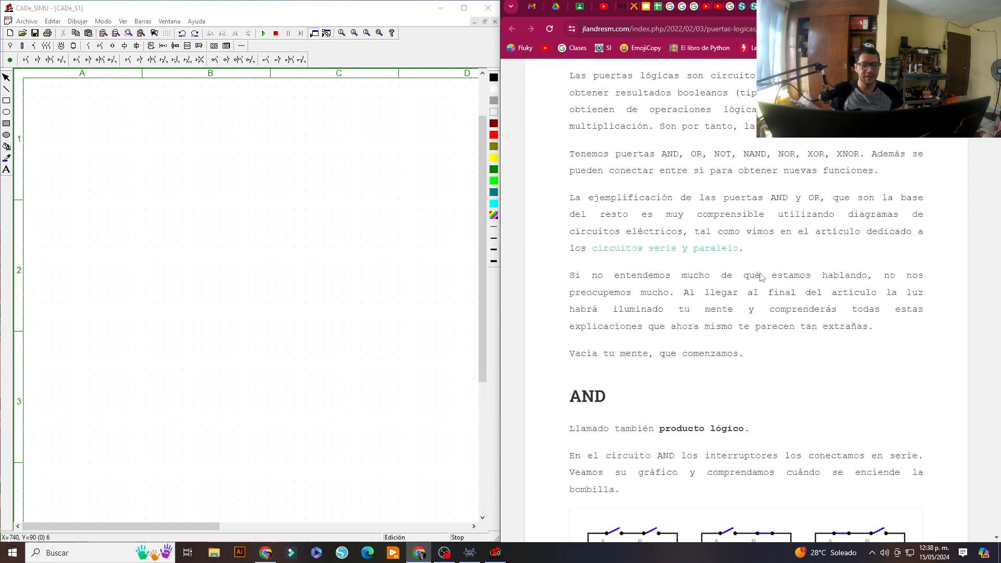
pyautogui.scroll(-3, 762, 278)
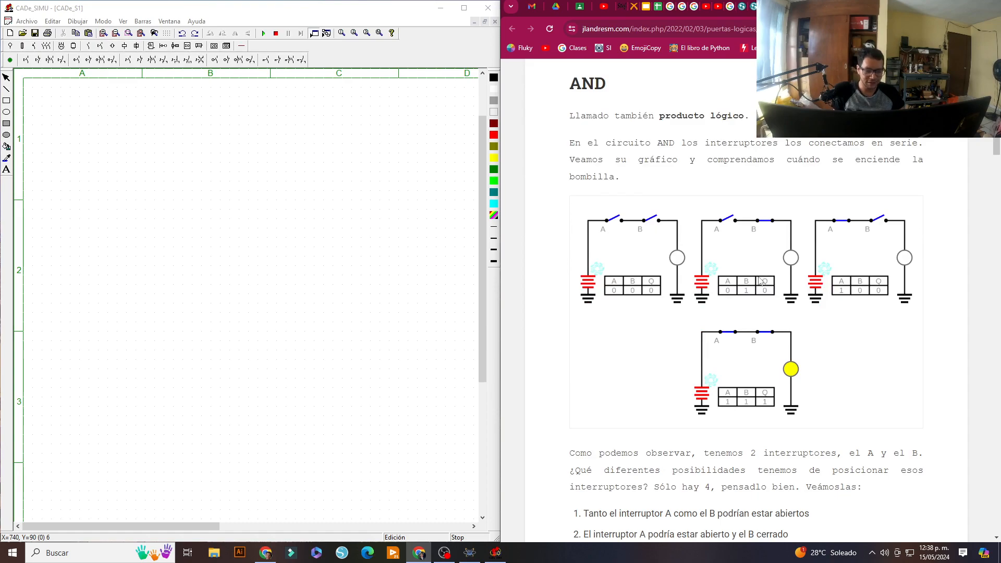
pyautogui.scroll(-12, 762, 280)
pyautogui.scroll(-16, 760, 282)
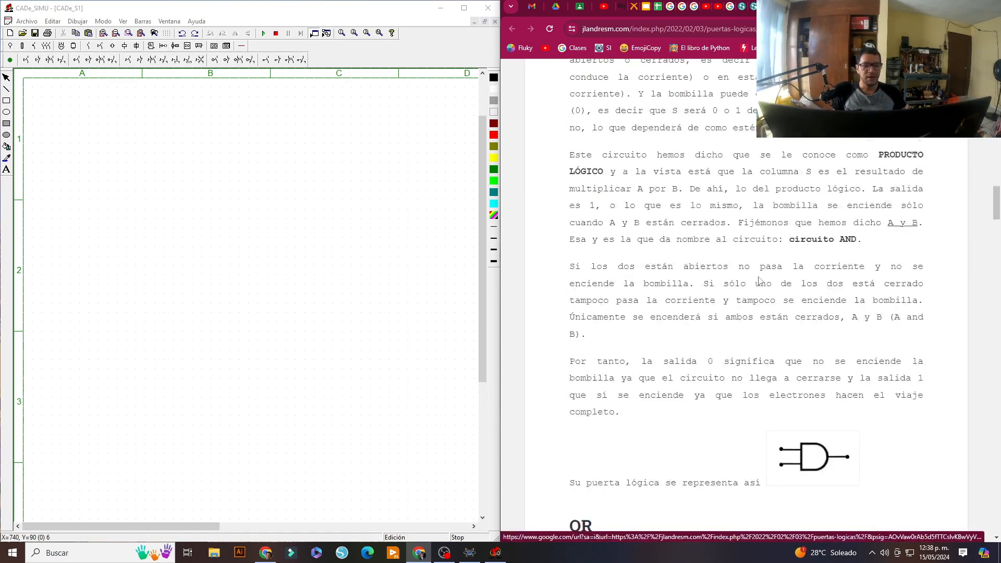
pyautogui.scroll(-20, 760, 281)
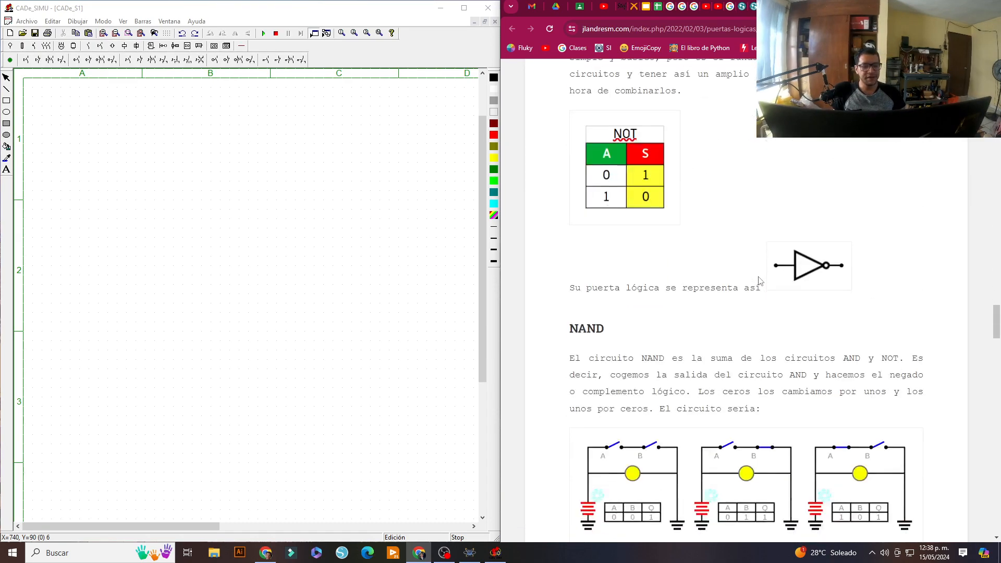
pyautogui.scroll(-13, 760, 281)
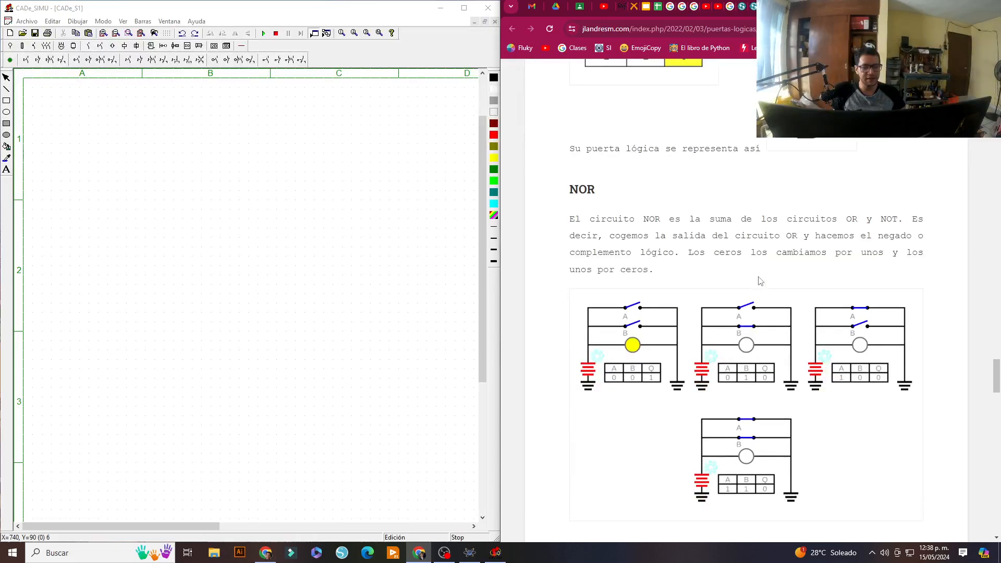
pyautogui.scroll(-5, 759, 281)
pyautogui.scroll(2, 782, 297)
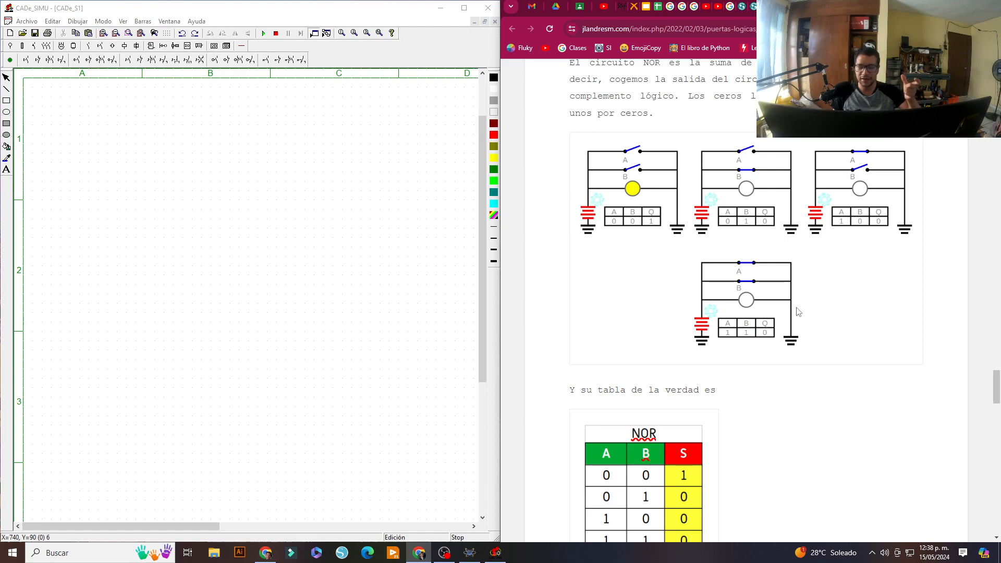
pyautogui.scroll(-6, 784, 318)
pyautogui.scroll(-6, 782, 320)
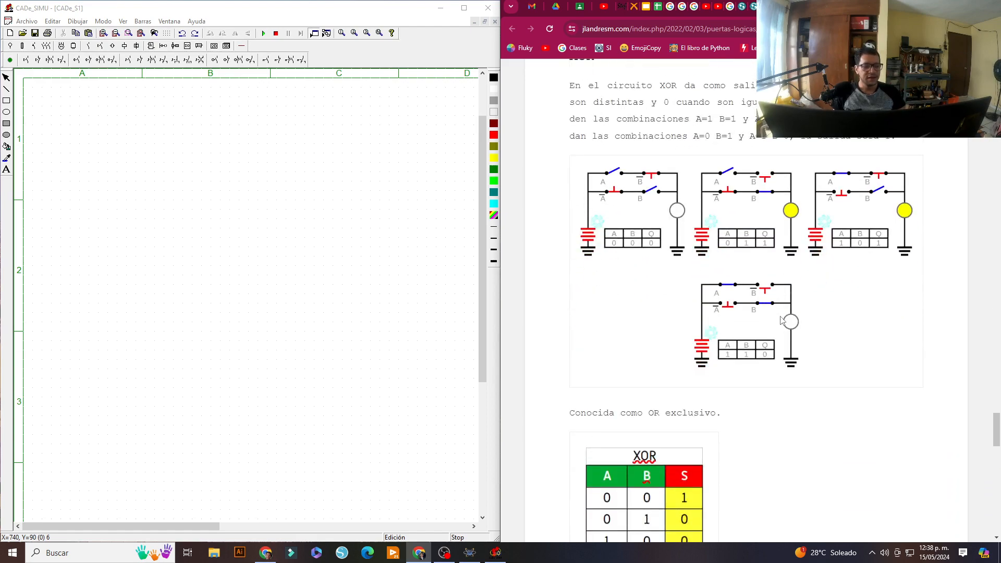
pyautogui.scroll(3, 781, 319)
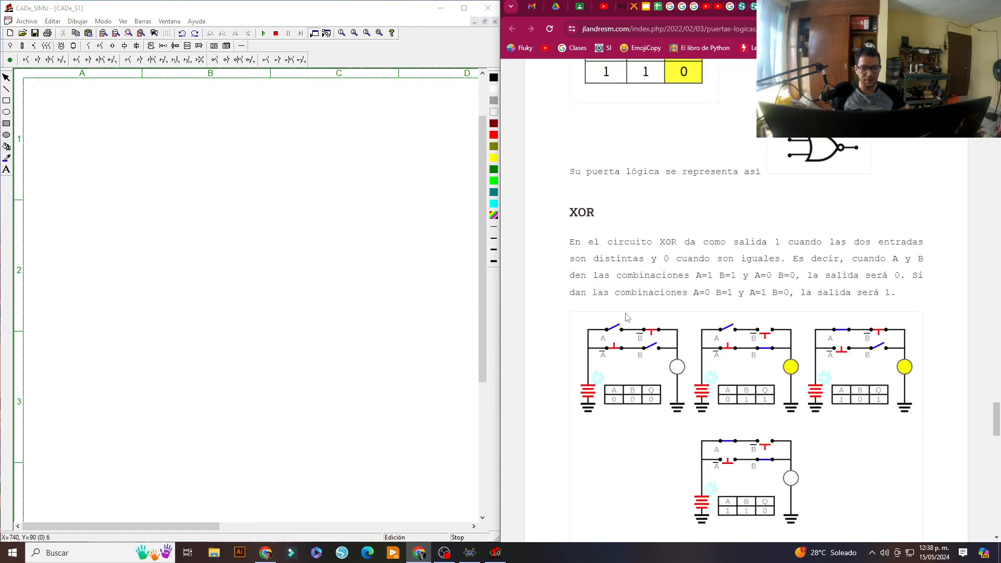
pyautogui.scroll(-3, 662, 339)
pyautogui.scroll(1, 996, 426)
pyautogui.moveTo(996, 423); pyautogui.dragTo(996, 422)
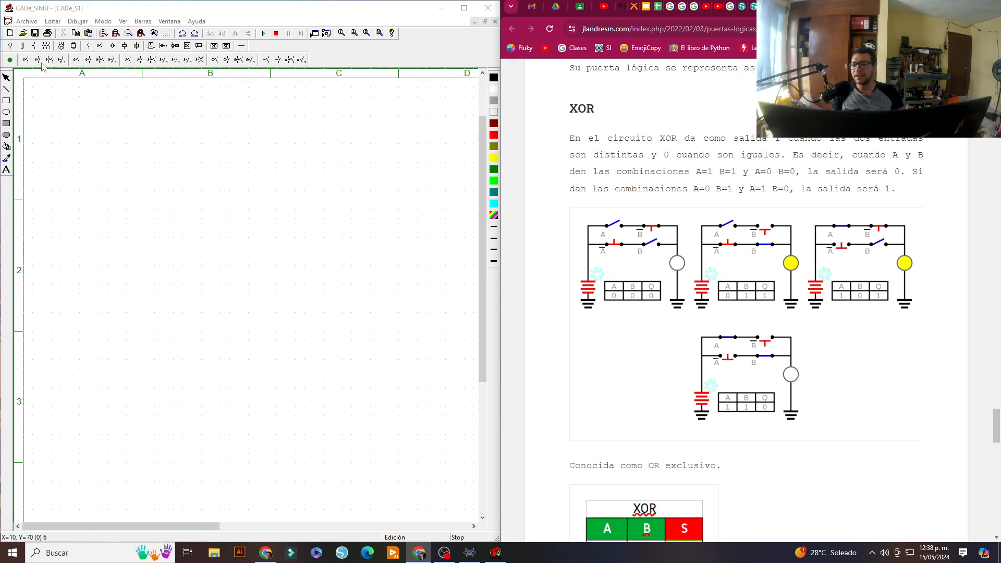
# - Place a normally open pushbutton contact on the sheet in row 1, near the border between columns A and B
pyautogui.click(30, 61)
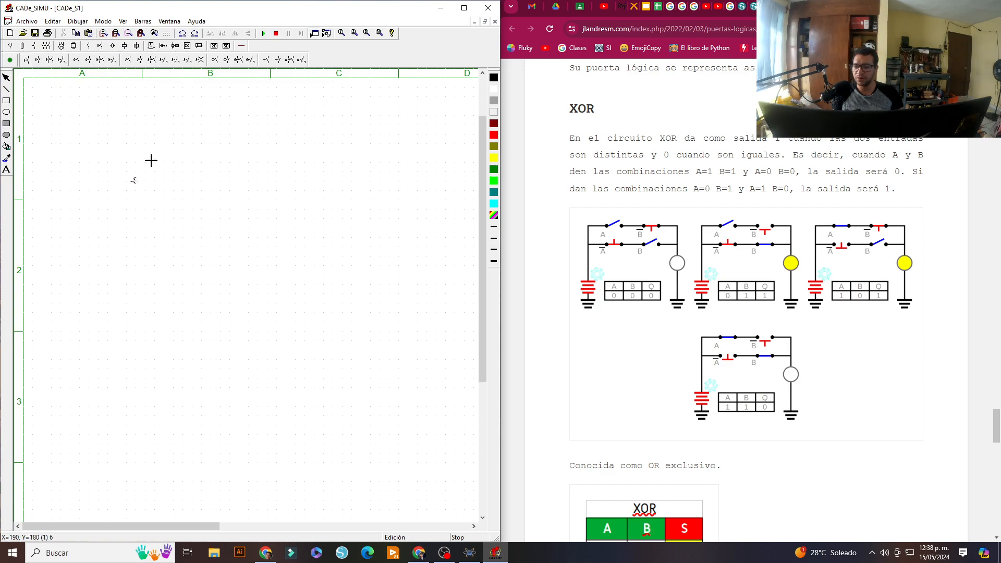
pyautogui.click(167, 166)
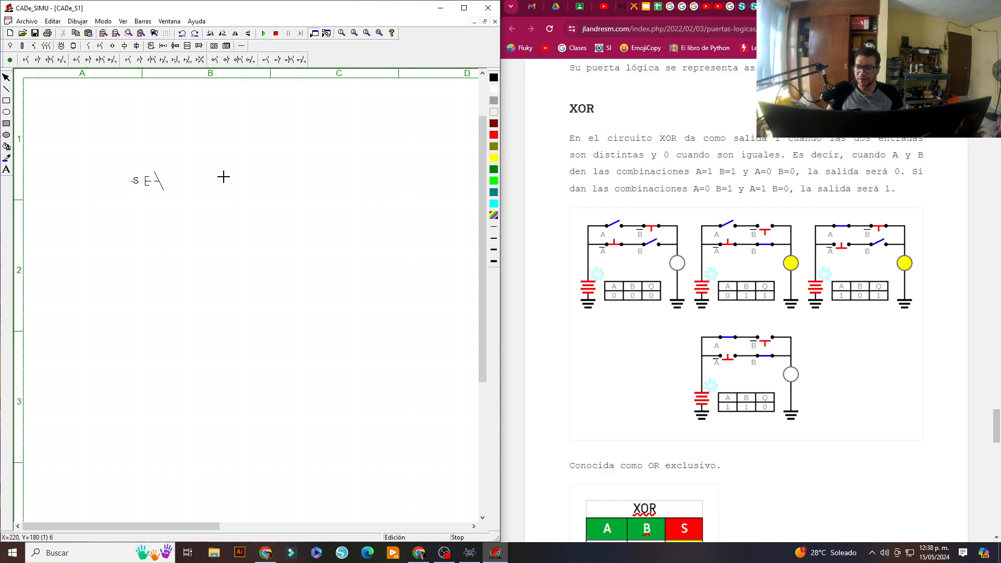
pyautogui.press('Escape')
pyautogui.moveTo(155, 180); pyautogui.dragTo(186, 191)
pyautogui.click(328, 255)
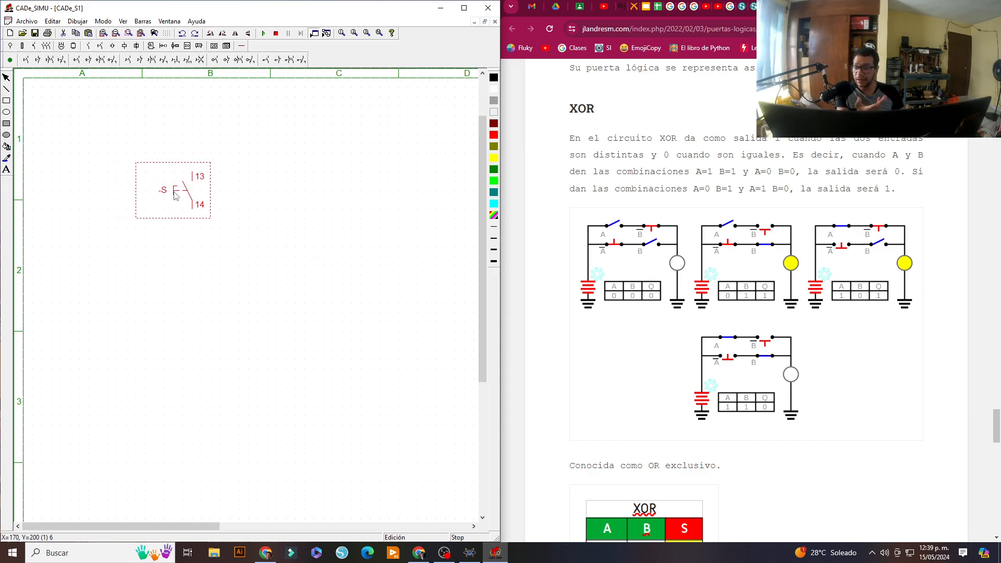
# - Name the normally open pushbutton contact -S1
pyautogui.doubleClick(174, 195)
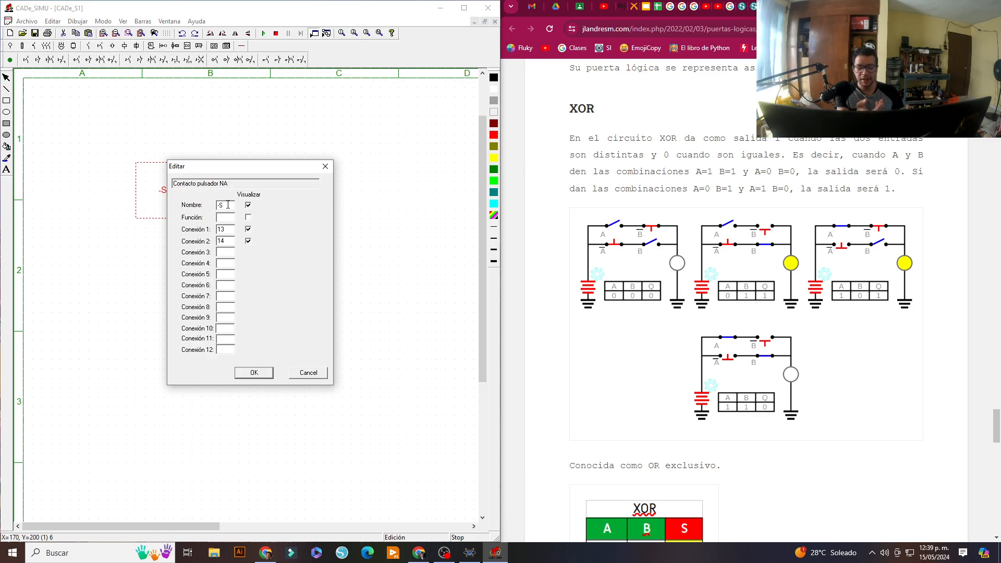
pyautogui.click(256, 372)
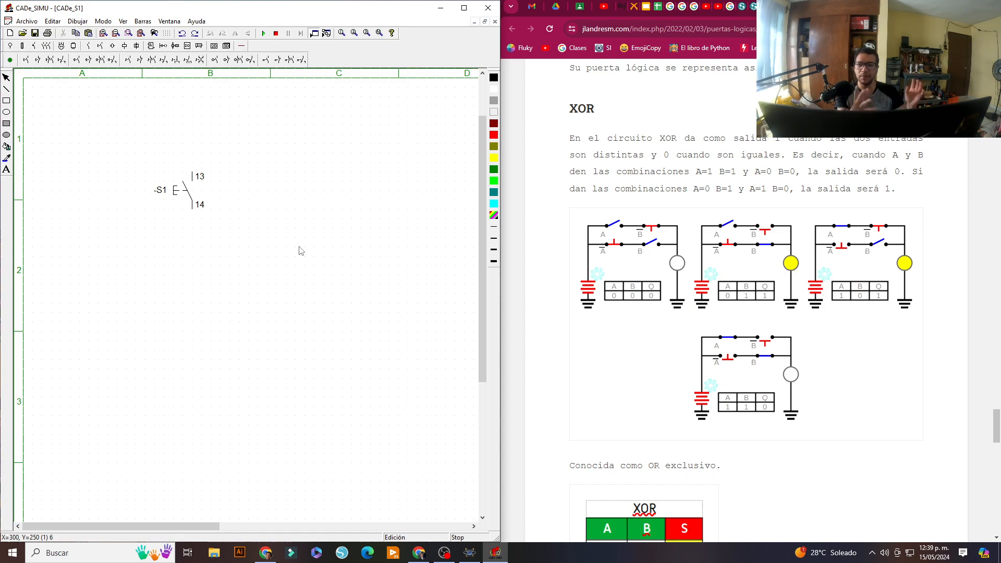
# - Place a normally closed pushbutton contact beside the normally open one, name it -S1 and align both at the same height
pyautogui.click(38, 59)
pyautogui.rightClick(270, 184)
pyautogui.click(265, 205)
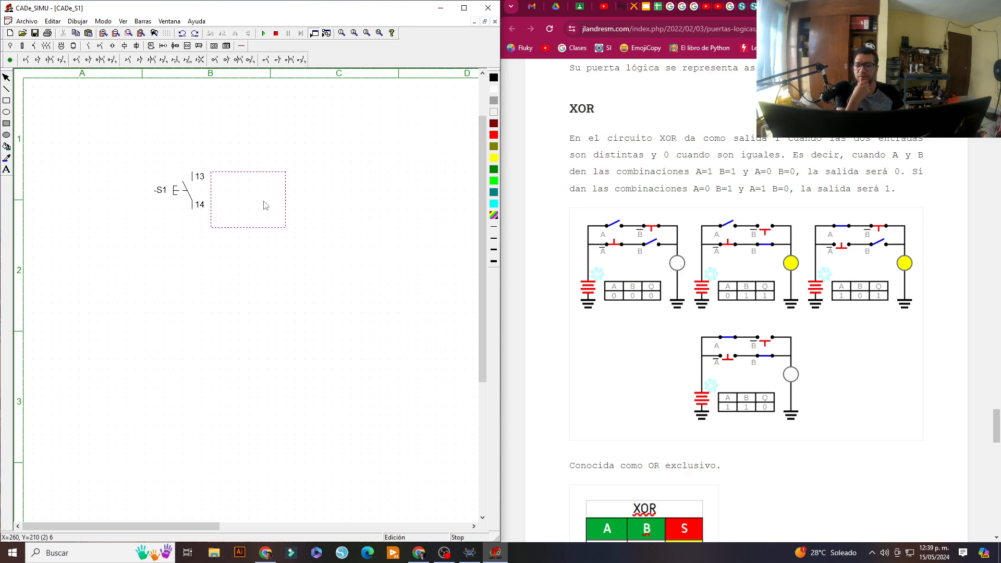
pyautogui.doubleClick(265, 205)
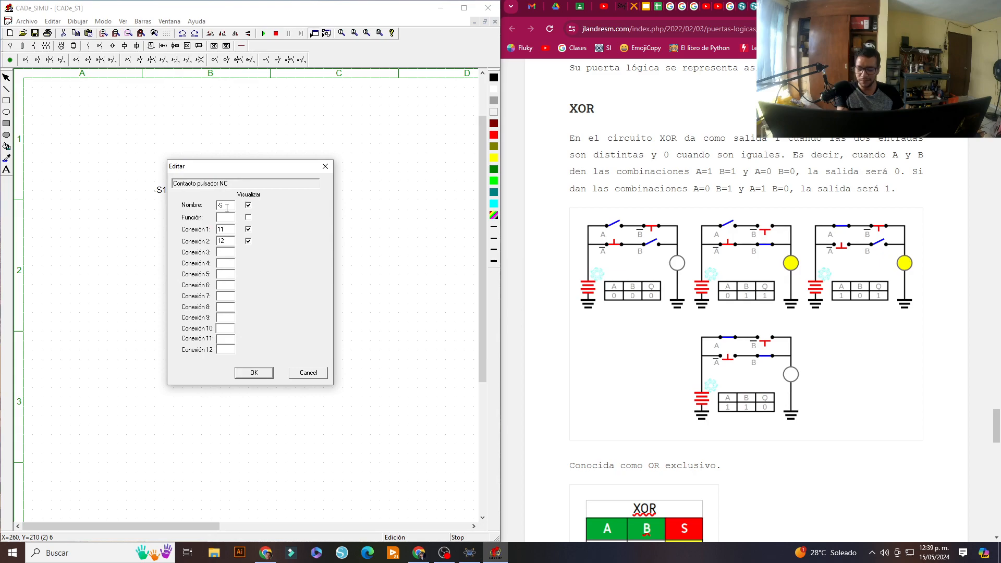
pyautogui.press('Return')
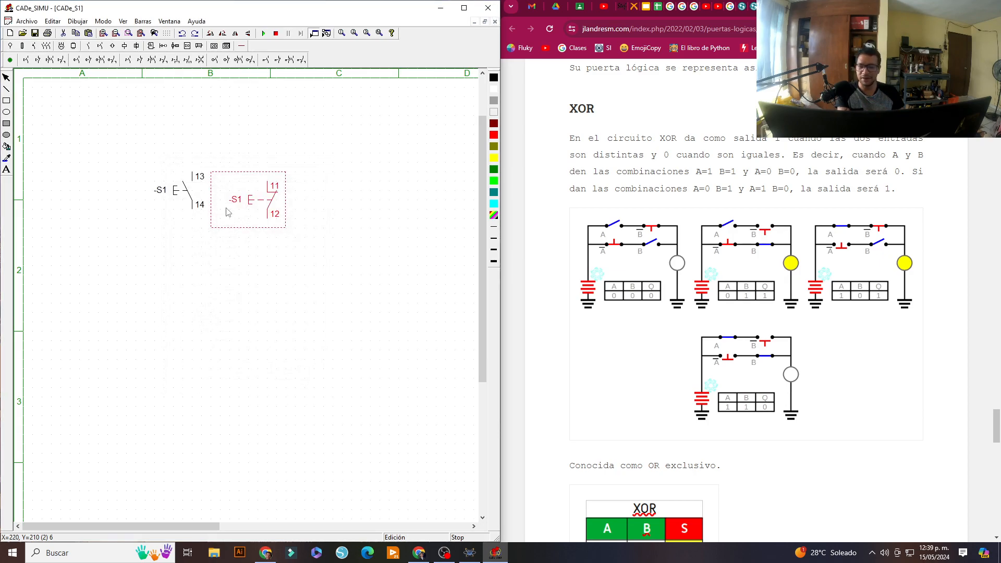
pyautogui.moveTo(258, 202); pyautogui.dragTo(272, 192)
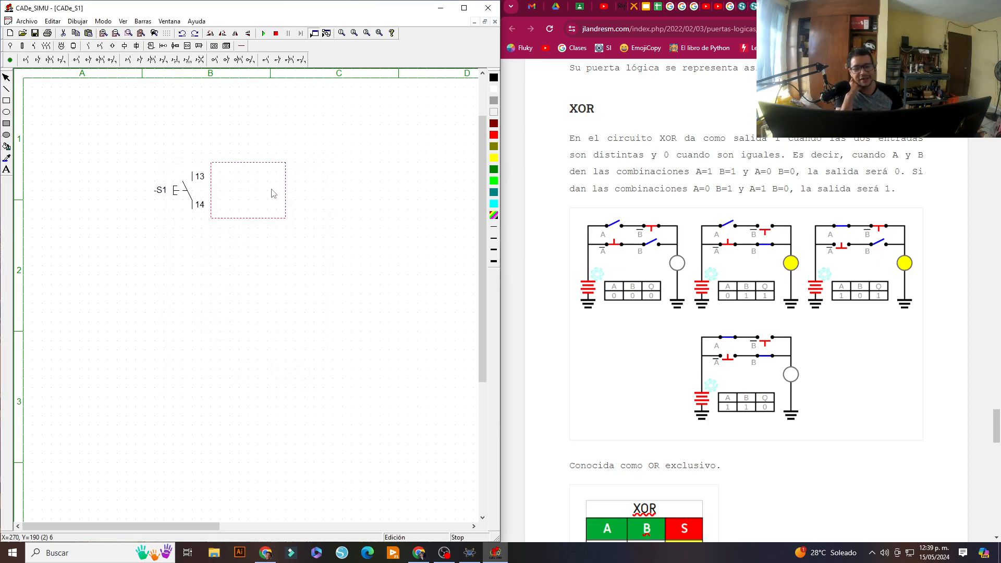
pyautogui.click(334, 193)
# - Simulate the circuit, operate the -S1 pushbutton to test both linked contacts, and stop the simulation
pyautogui.click(263, 33)
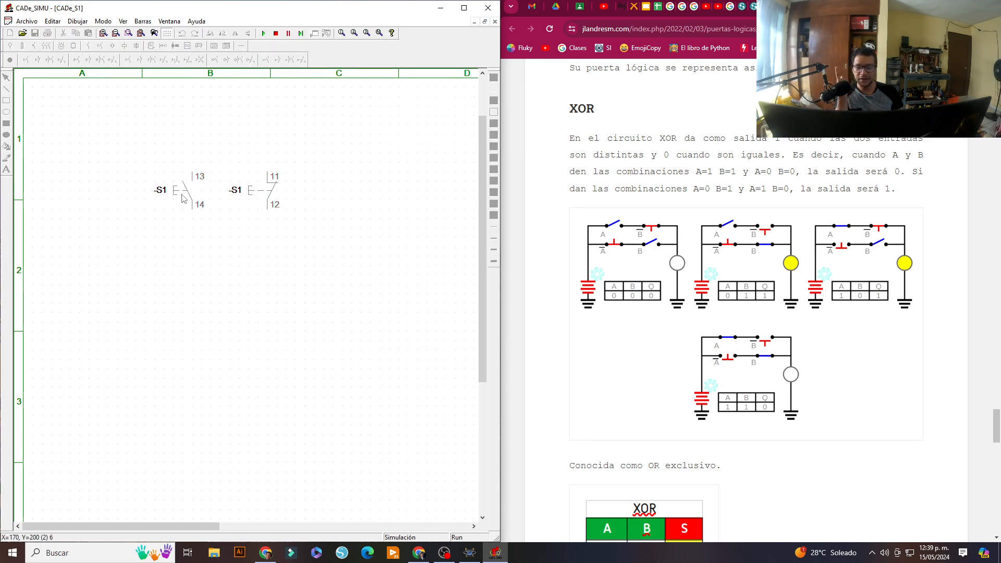
pyautogui.click(182, 197)
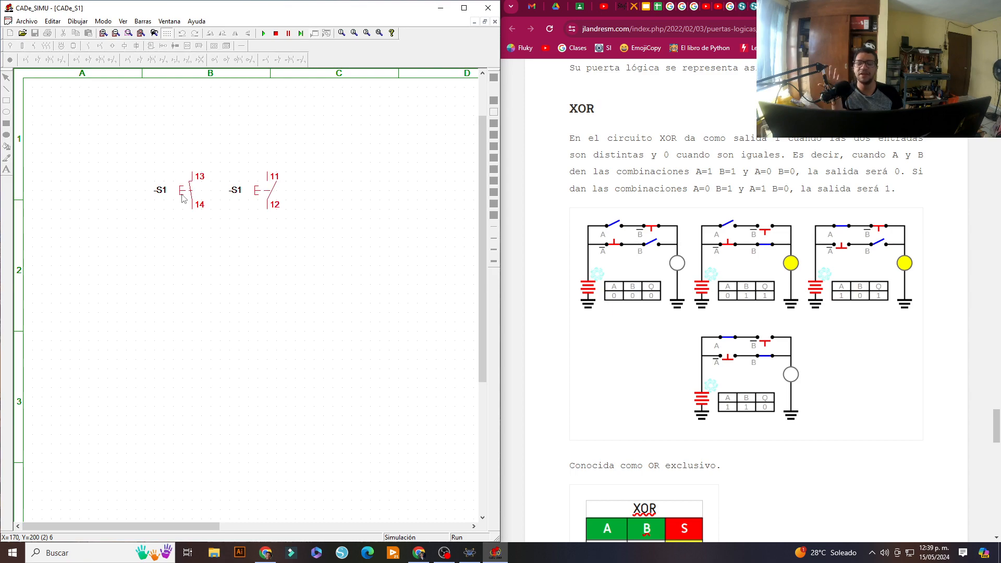
pyautogui.click(255, 195)
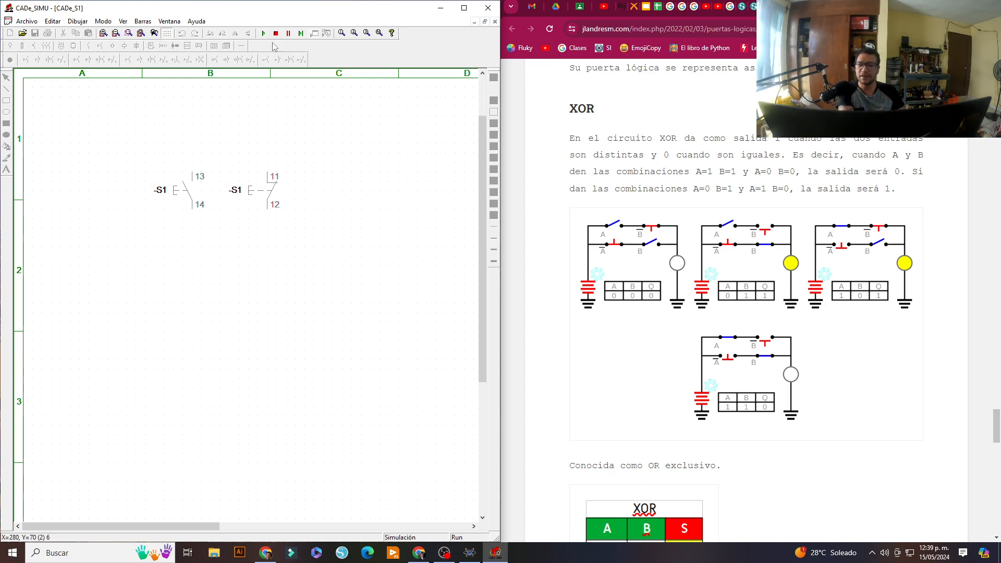
pyautogui.click(277, 33)
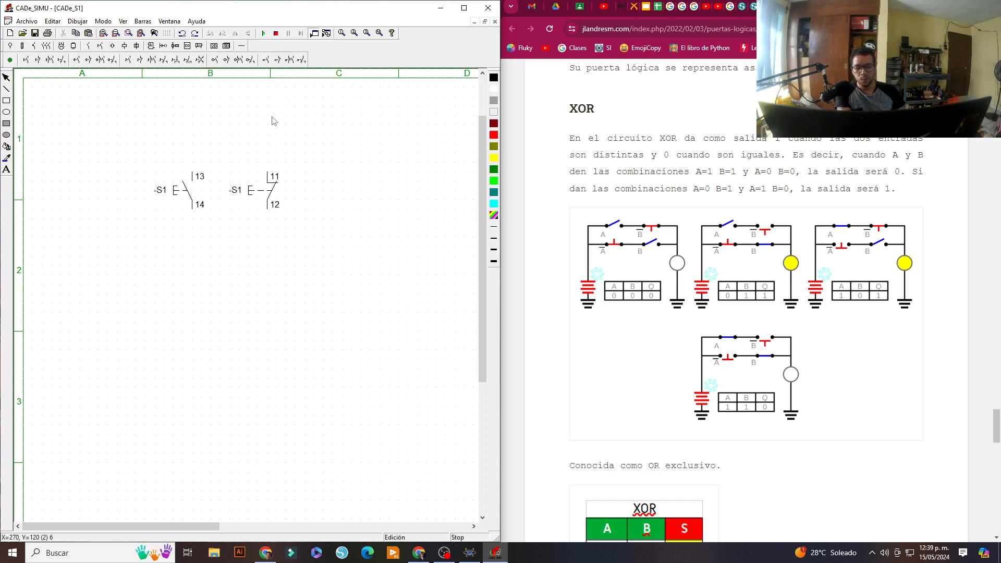
# - Spread the two -S1 contacts farther apart and move both lower on the sheet
pyautogui.moveTo(187, 192); pyautogui.dragTo(148, 202)
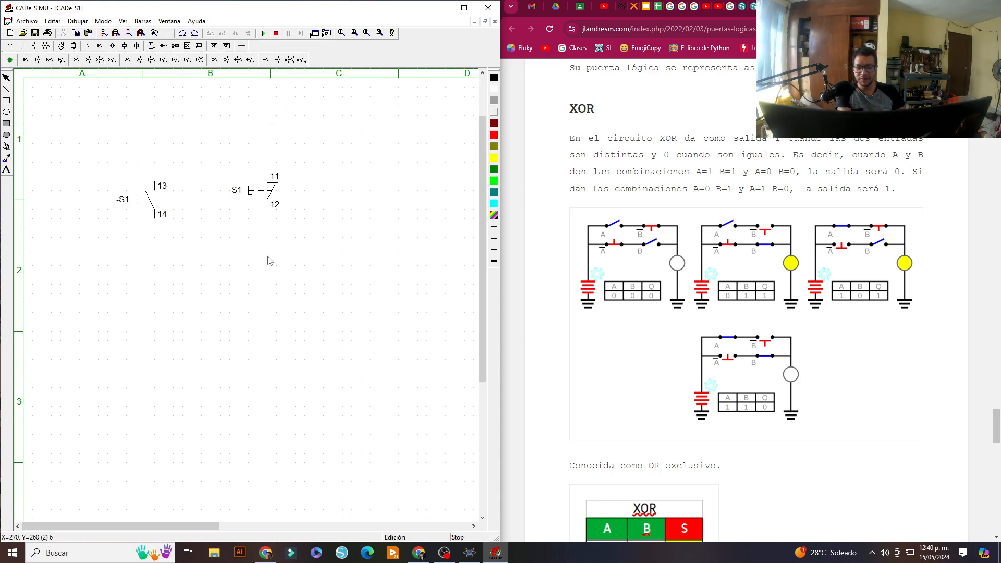
pyautogui.moveTo(275, 191); pyautogui.dragTo(301, 219)
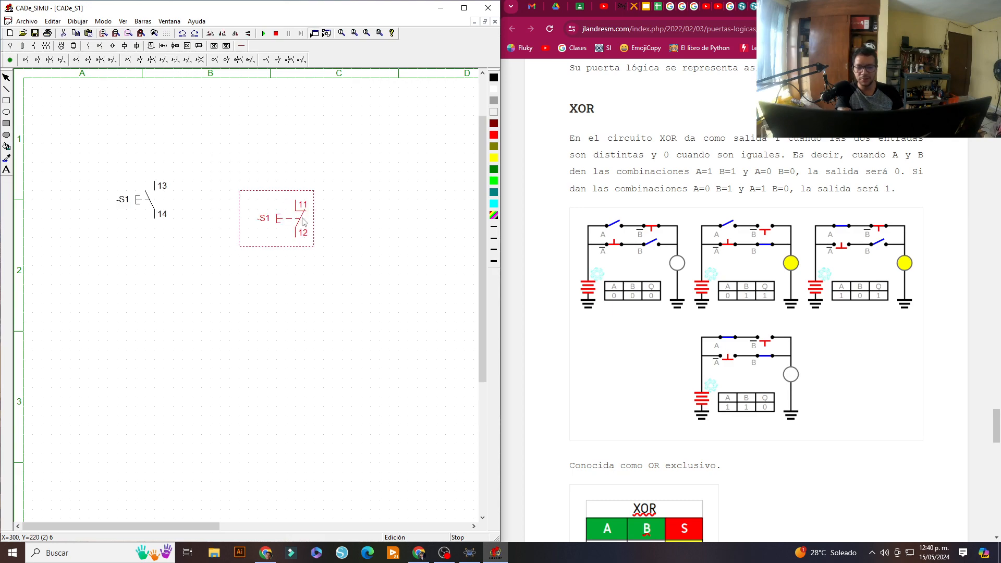
pyautogui.click(217, 278)
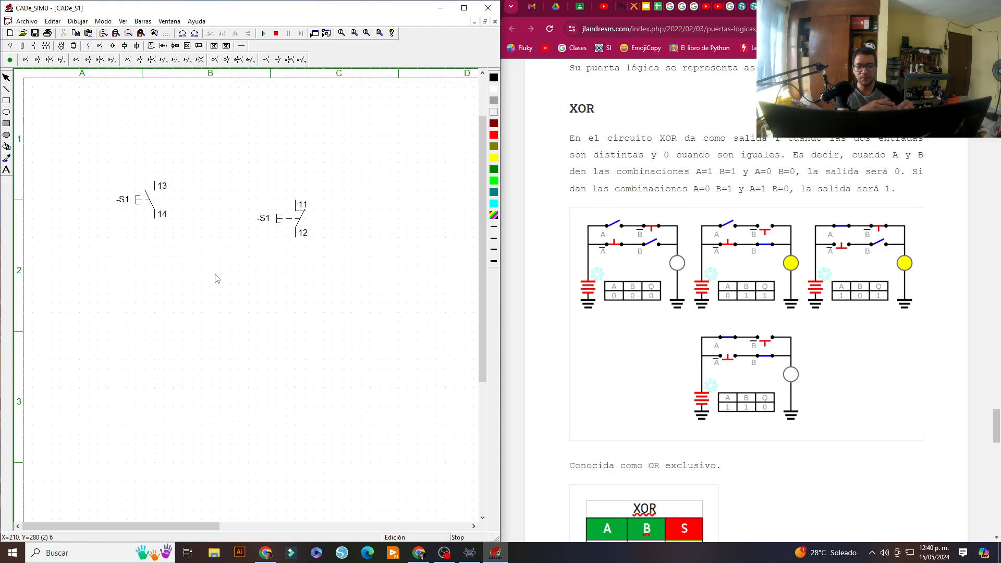
# - Place a DC supply symbol with positive and negative terminals above the contacts, near the start of column B
pyautogui.click(9, 45)
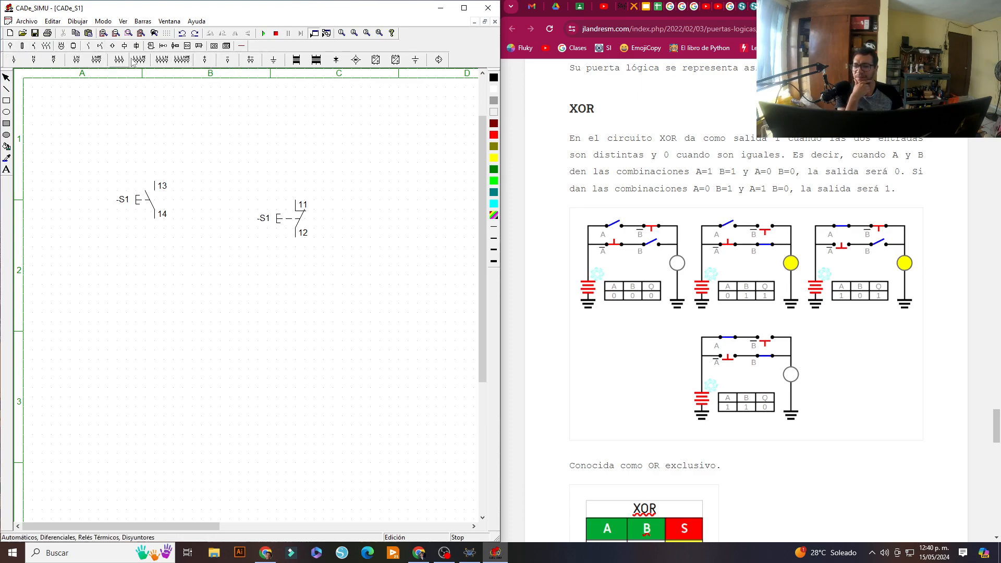
pyautogui.click(252, 60)
pyautogui.click(181, 125)
pyautogui.press('Escape')
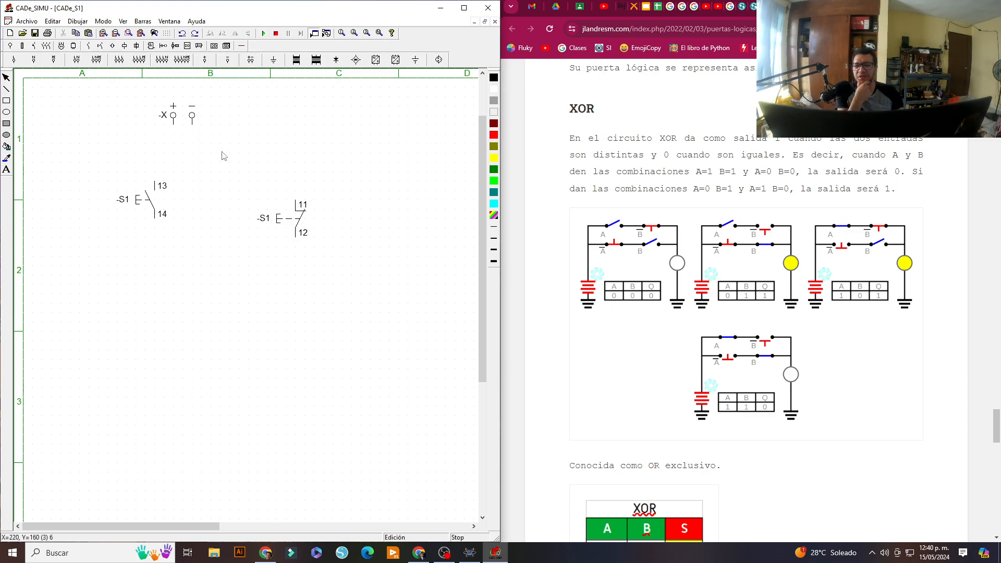
pyautogui.moveTo(192, 123); pyautogui.dragTo(216, 132)
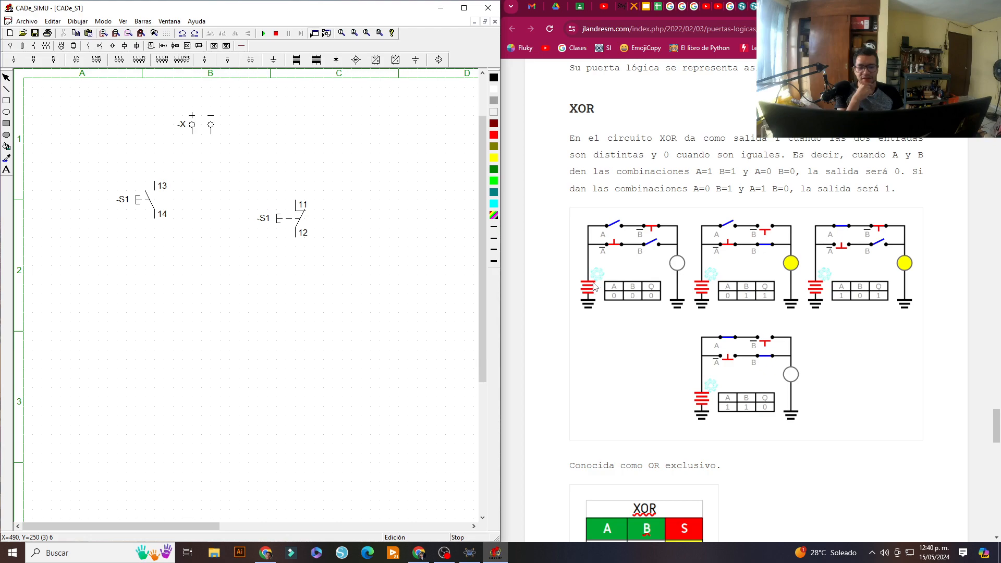
# - Line up the normally open contact under the positive supply terminal and set the normally closed contact at the same height
pyautogui.moveTo(153, 202); pyautogui.dragTo(190, 203)
pyautogui.click(283, 167)
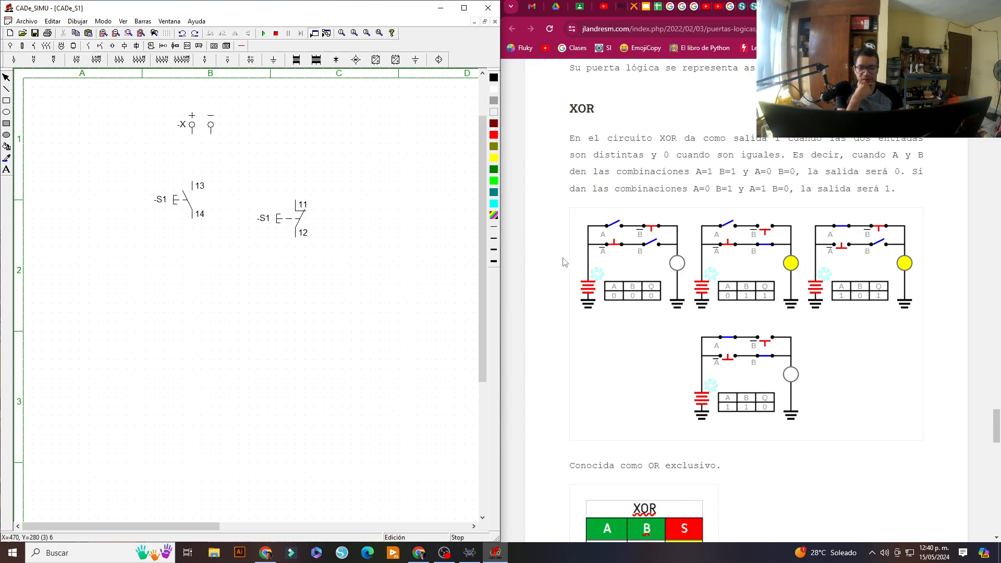
pyautogui.moveTo(295, 222); pyautogui.dragTo(284, 203)
pyautogui.click(330, 187)
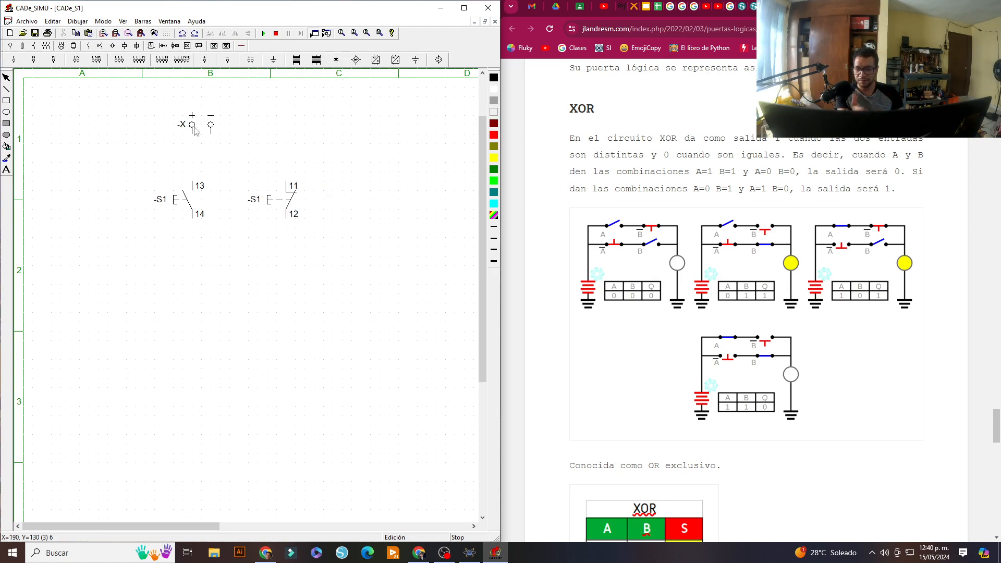
# - Wire the positive supply terminal to terminal 13 of the normally open contact, with a branch to terminal 11 of the normally closed contact
pyautogui.click(242, 47)
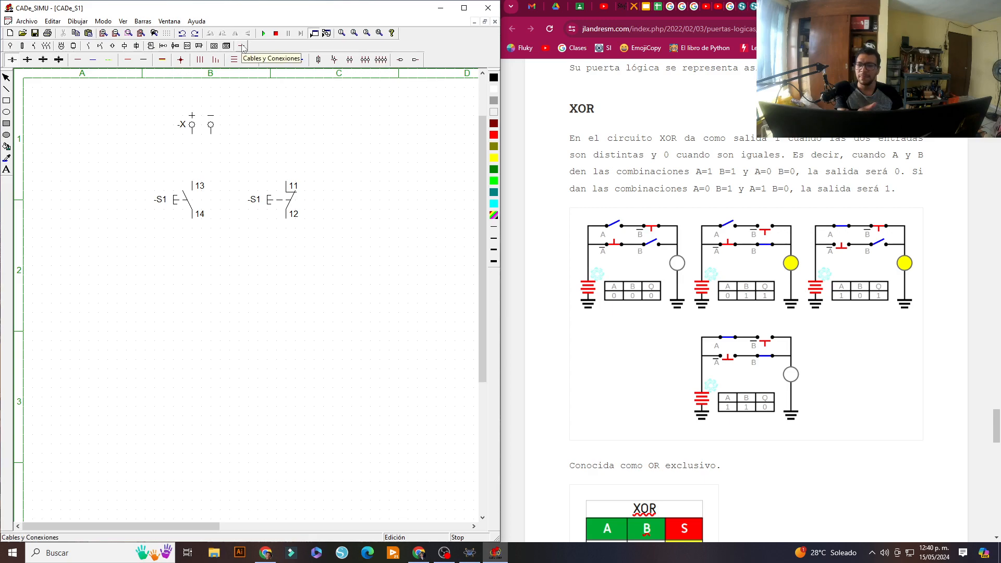
pyautogui.click(128, 60)
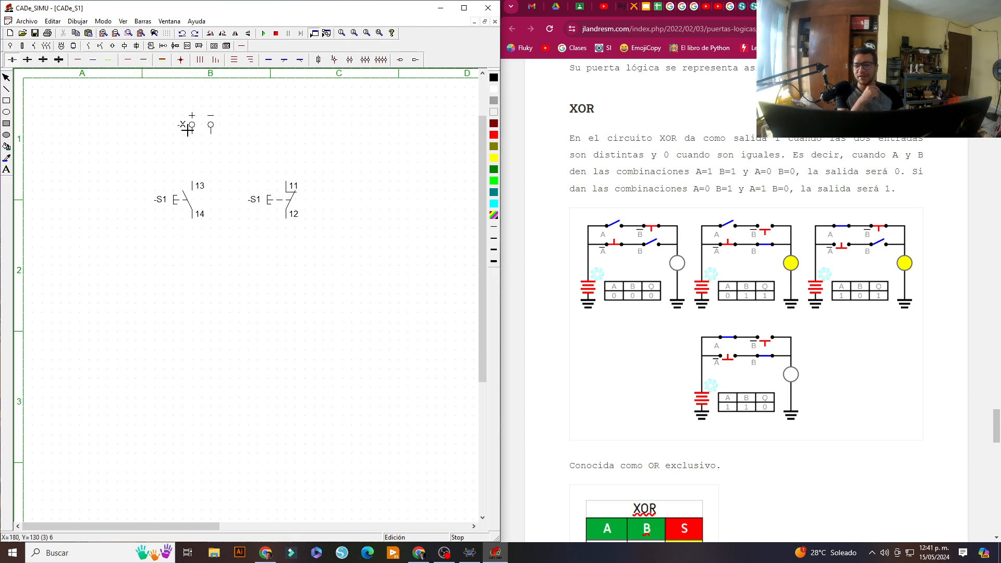
pyautogui.scroll(1, 197, 139)
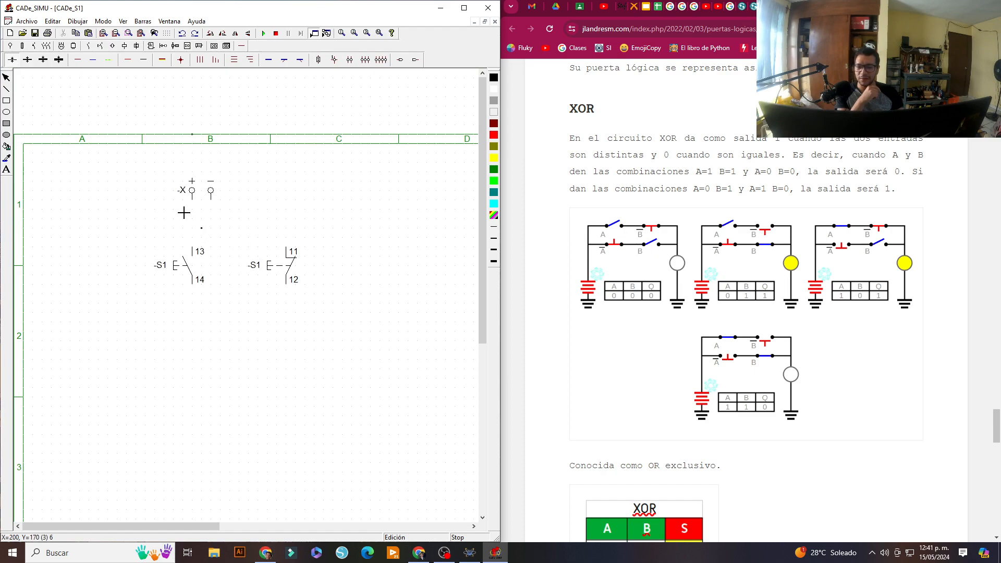
pyautogui.scroll(3, 213, 220)
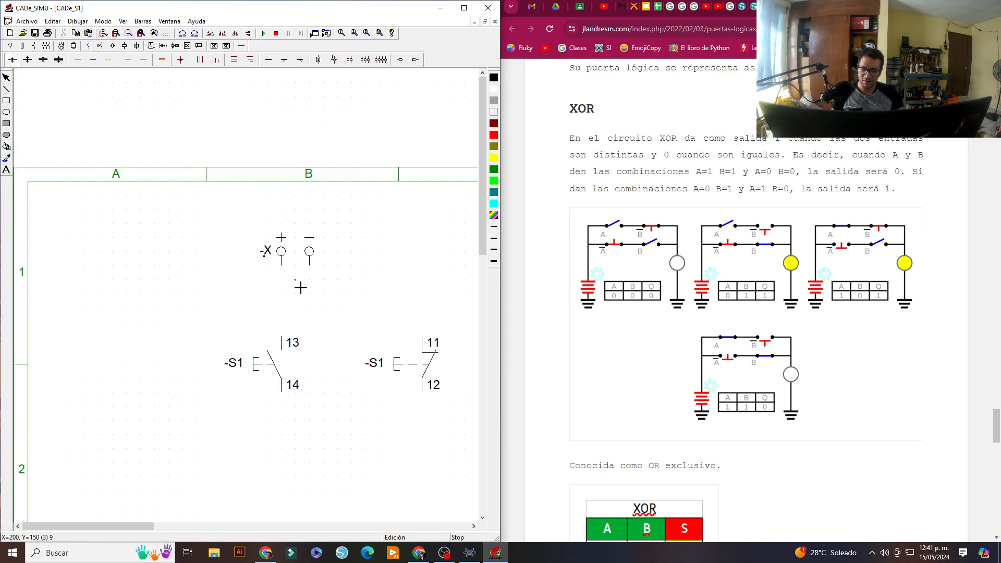
pyautogui.moveTo(134, 527)
pyautogui.mouseDown()
pyautogui.moveTo(156, 527)
pyautogui.moveTo(143, 528)
pyautogui.mouseUp()
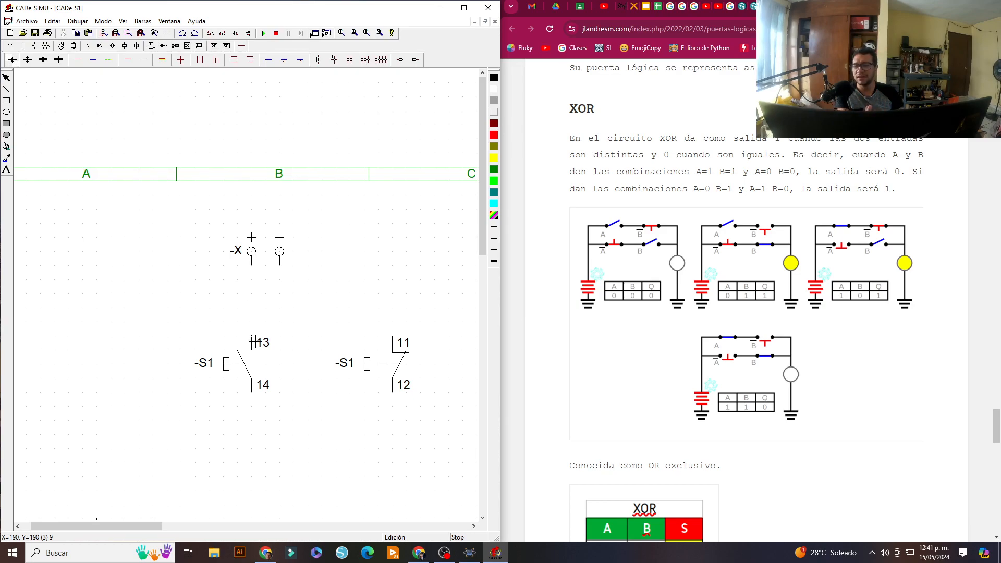
pyautogui.moveTo(254, 277); pyautogui.dragTo(256, 351)
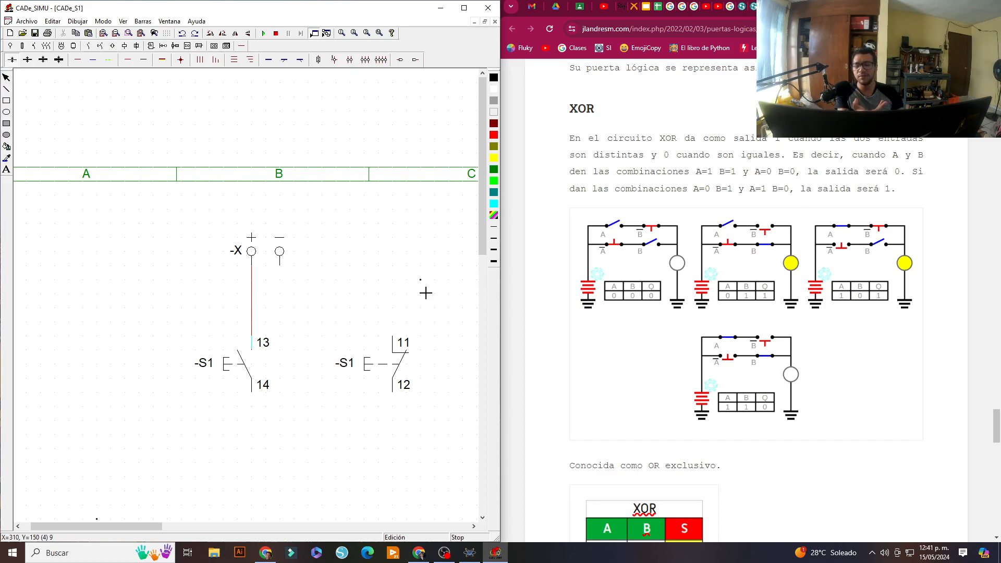
pyautogui.hotkey('ctrl', 'z')
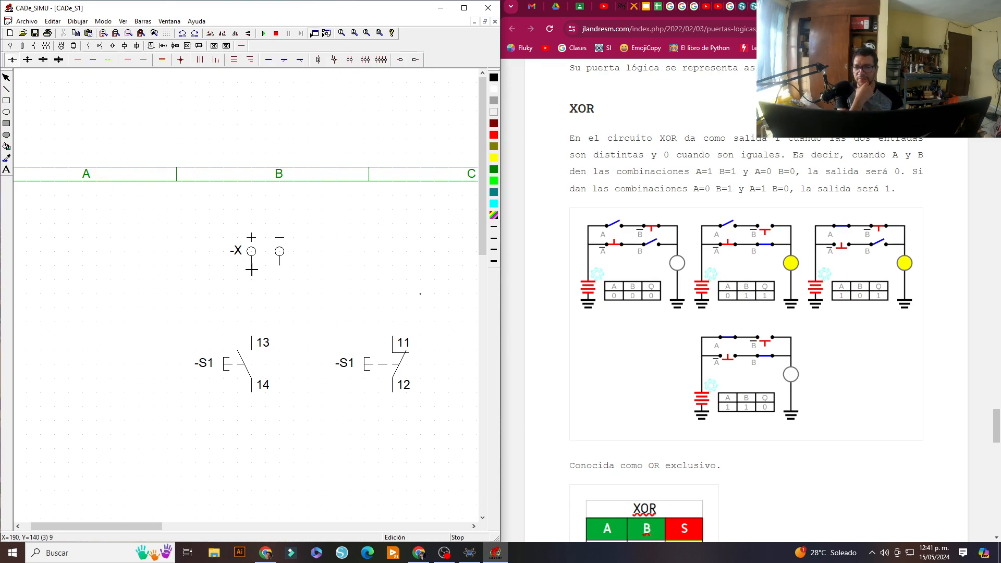
pyautogui.moveTo(253, 267); pyautogui.dragTo(259, 339)
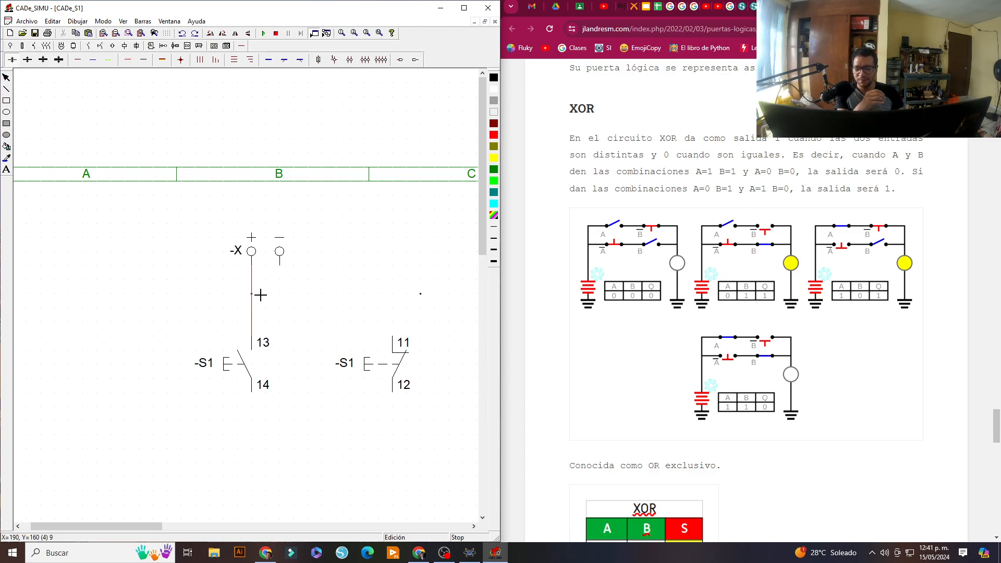
pyautogui.moveTo(255, 294); pyautogui.dragTo(392, 293)
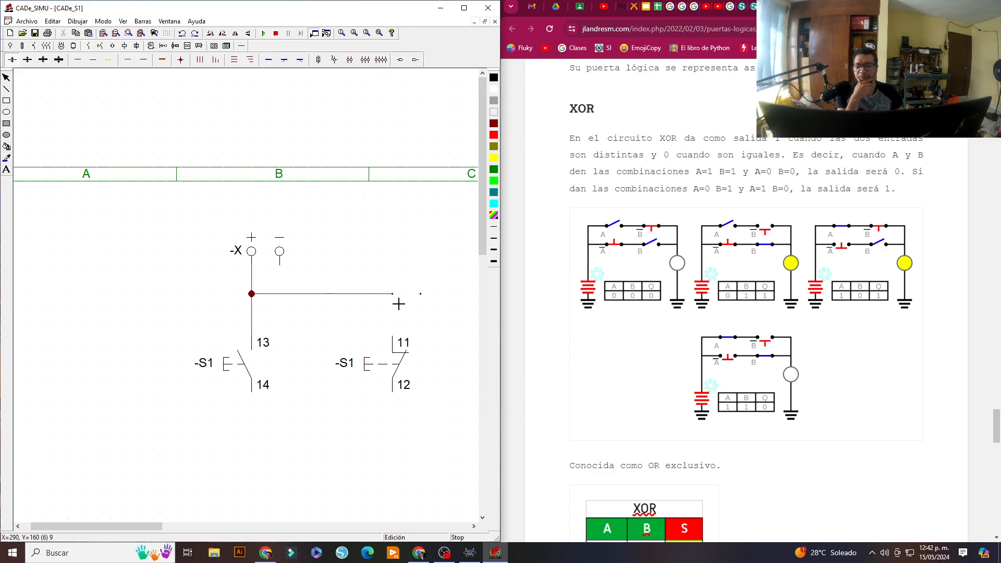
pyautogui.moveTo(396, 299); pyautogui.dragTo(393, 339)
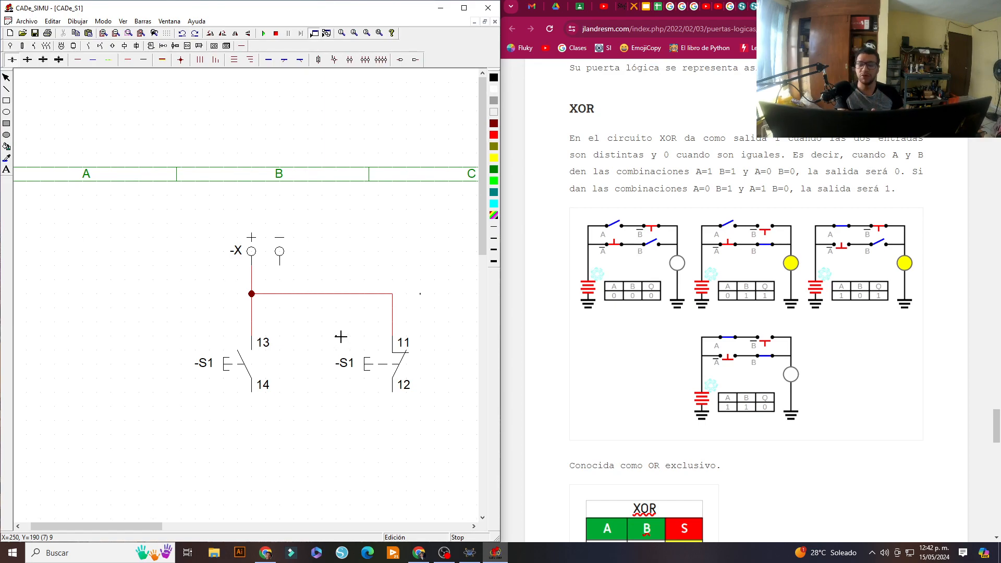
pyautogui.click(104, 46)
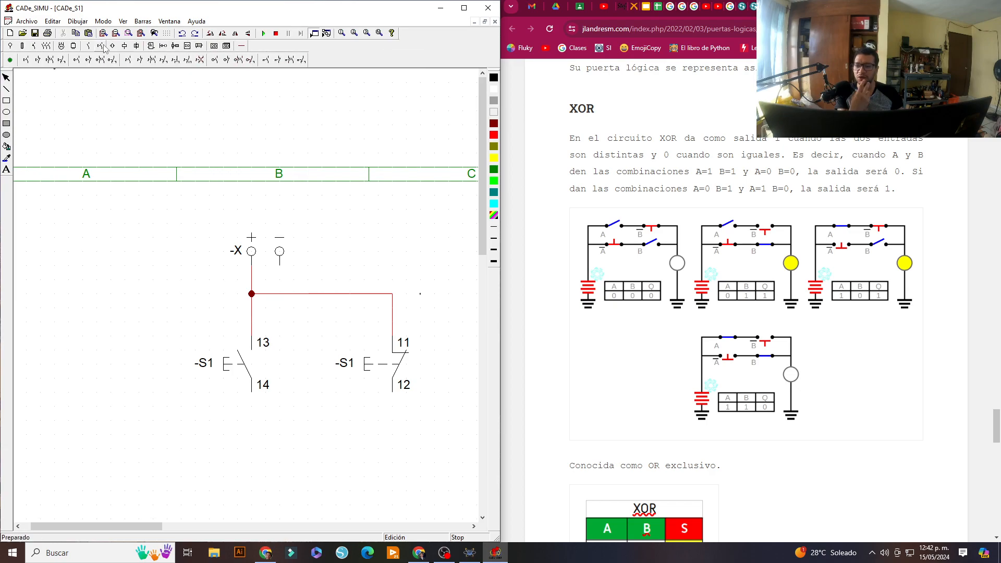
pyautogui.click(27, 61)
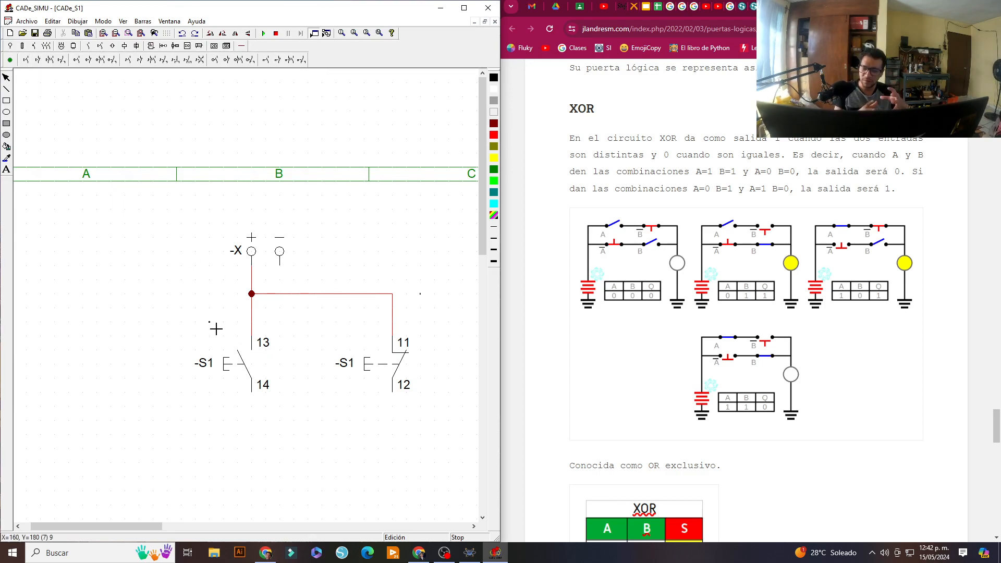
pyautogui.press('Escape')
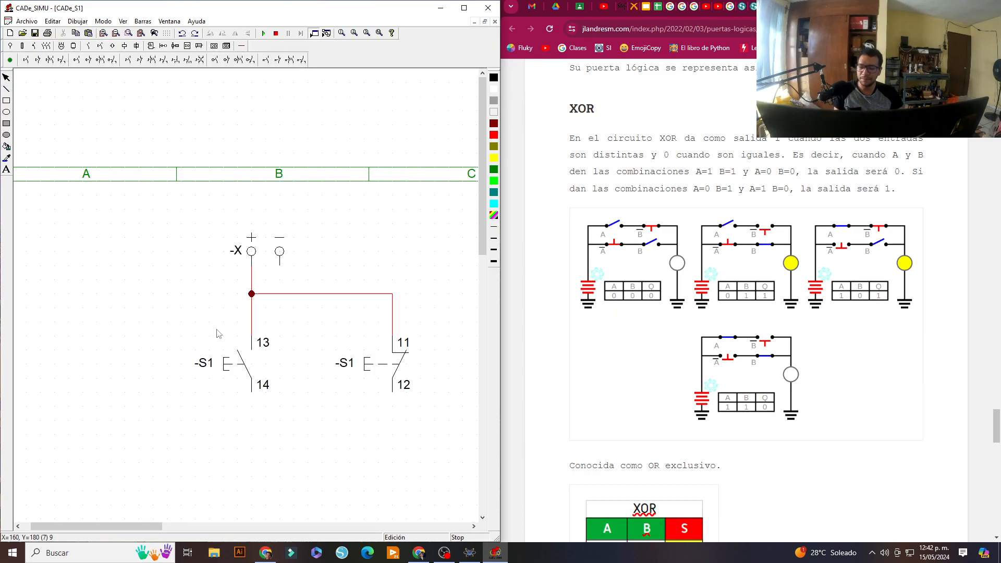
# - Duplicate the normally open -S1 contact and place the copy directly below the normally closed contact
pyautogui.click(246, 367)
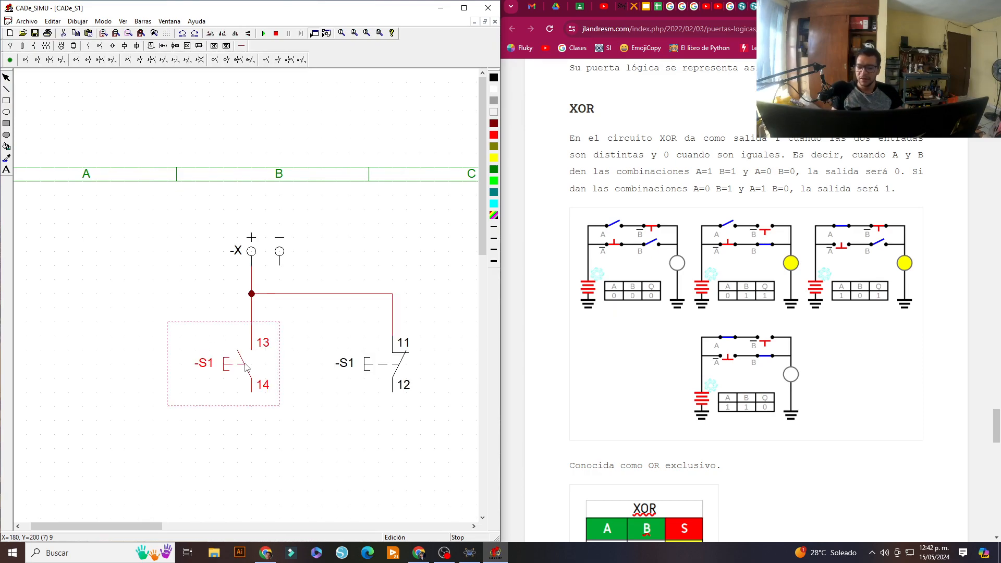
pyautogui.hotkey('ctrl', 'c')
pyautogui.hotkey('ctrl', 'v')
pyautogui.moveTo(89, 97)
pyautogui.mouseDown()
pyautogui.moveTo(156, 405)
pyautogui.moveTo(233, 447)
pyautogui.mouseUp()
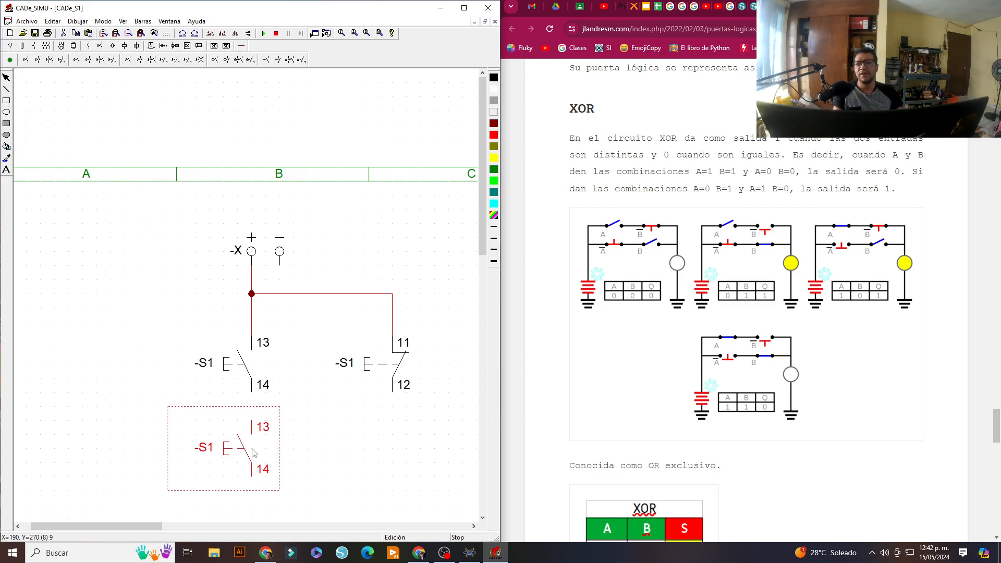
pyautogui.moveTo(252, 453); pyautogui.dragTo(404, 459)
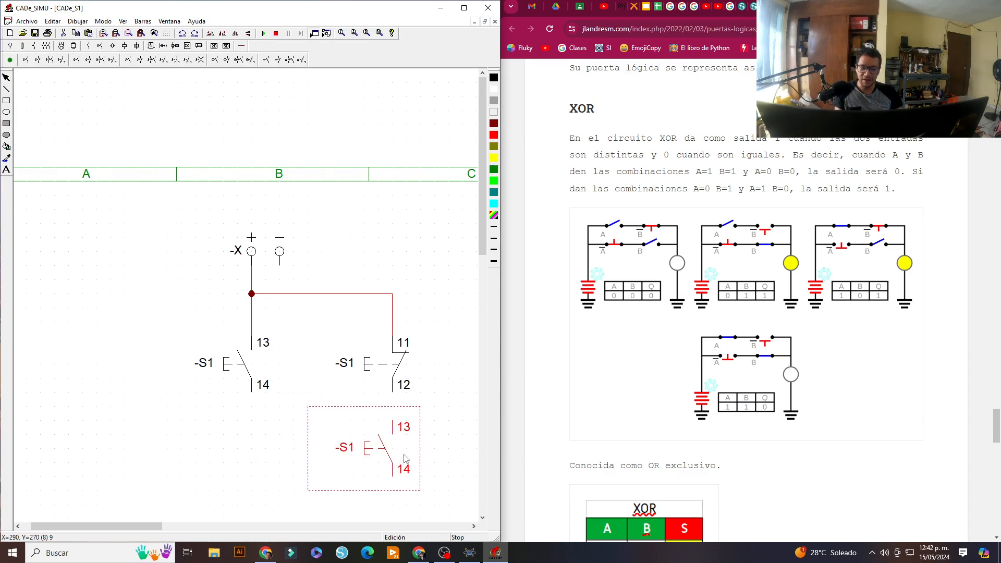
# - Rename the copied normally open contact below the normally closed -S1 contact as -S2
pyautogui.doubleClick(386, 453)
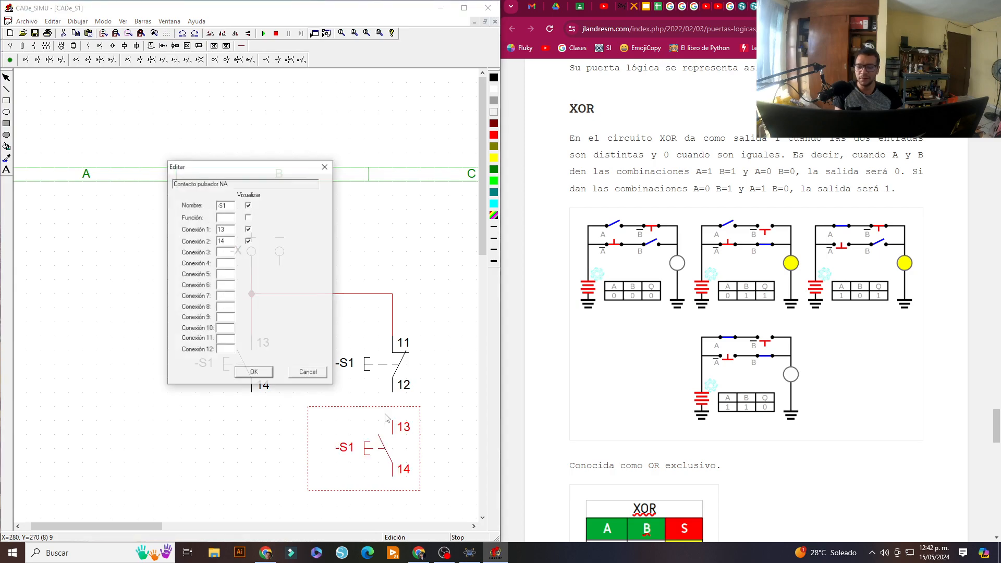
pyautogui.doubleClick(228, 205)
pyautogui.click(228, 203)
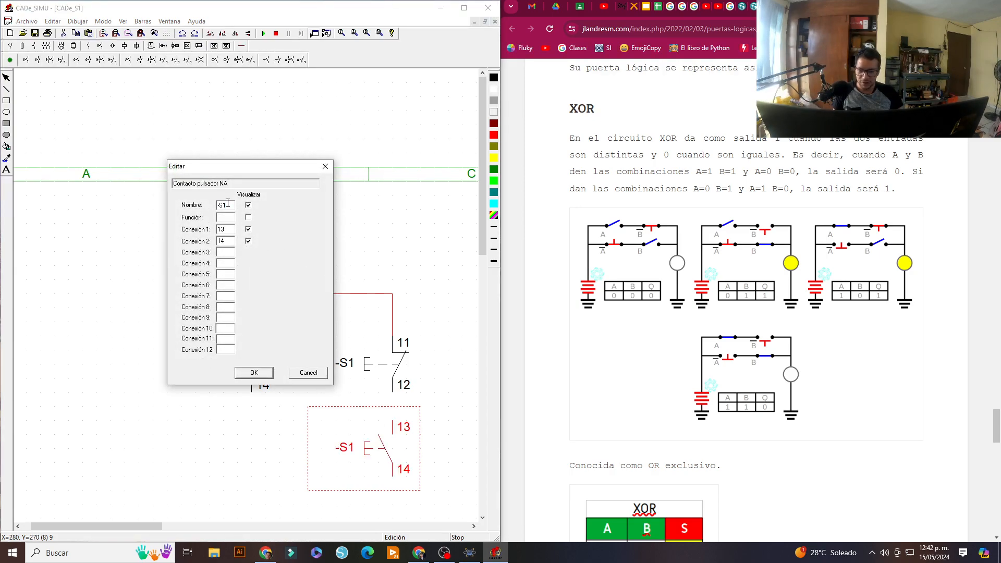
pyautogui.write('2')
pyautogui.press('Return')
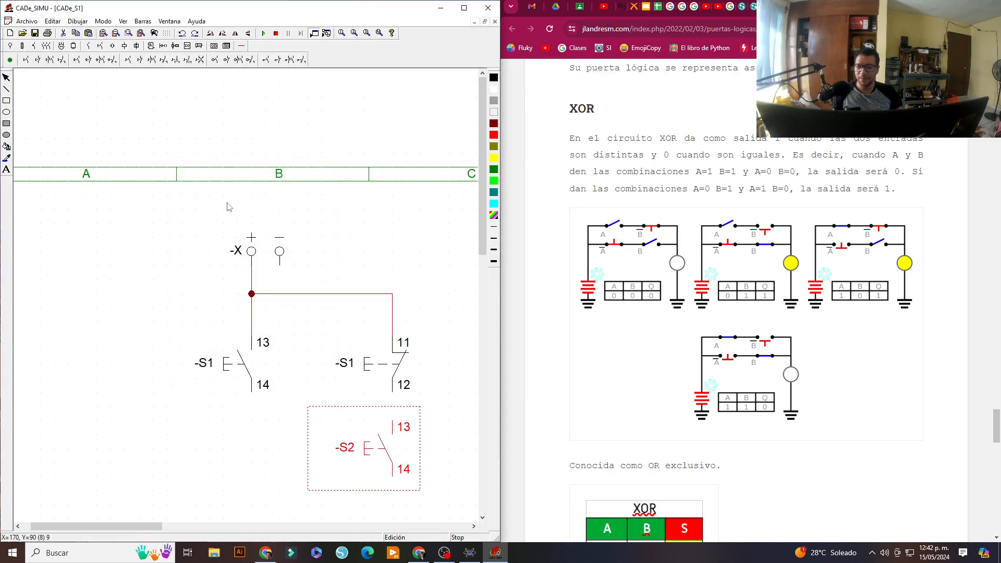
pyautogui.click(380, 210)
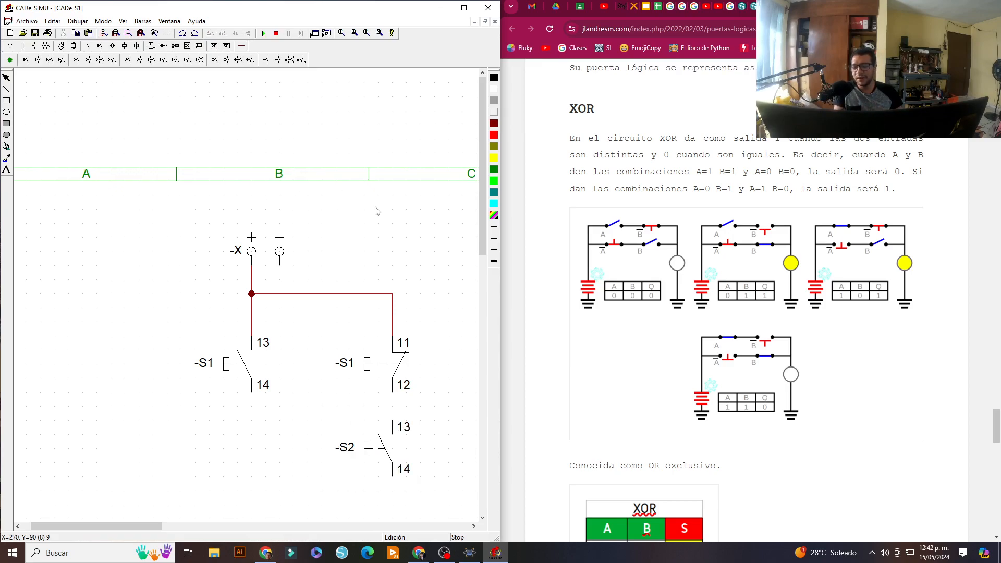
# - Duplicate the normally closed -S1 contact and place the copy directly below the normally open -S1 contact
pyautogui.click(381, 443)
pyautogui.click(425, 405)
pyautogui.click(395, 368)
pyautogui.hotkey('ctrl', 'c')
pyautogui.hotkey('ctrl', 'v')
pyautogui.moveTo(104, 116); pyautogui.dragTo(263, 453)
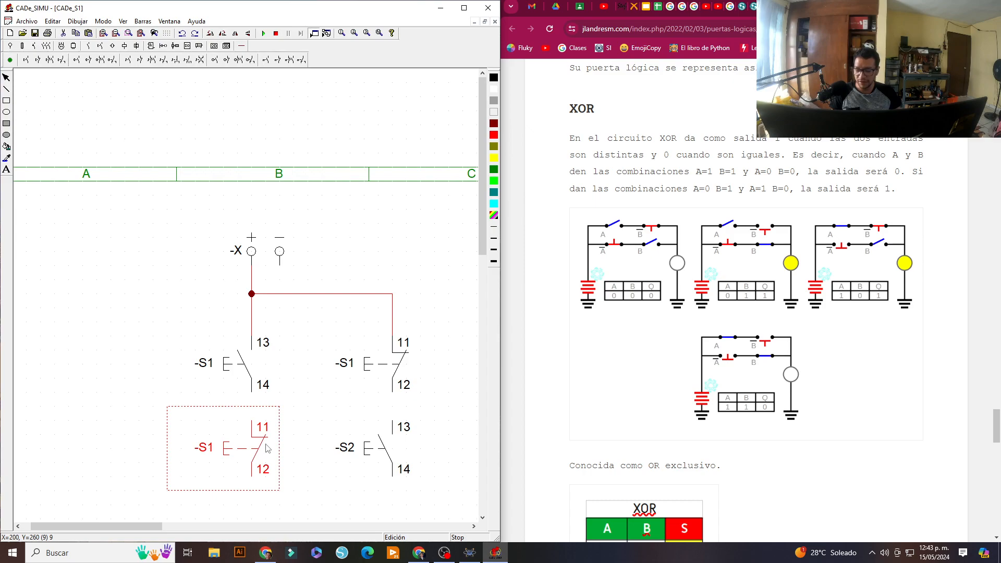
# - Rename the copied normally closed contact below the normally open -S1 contact as -S2
pyautogui.doubleClick(267, 448)
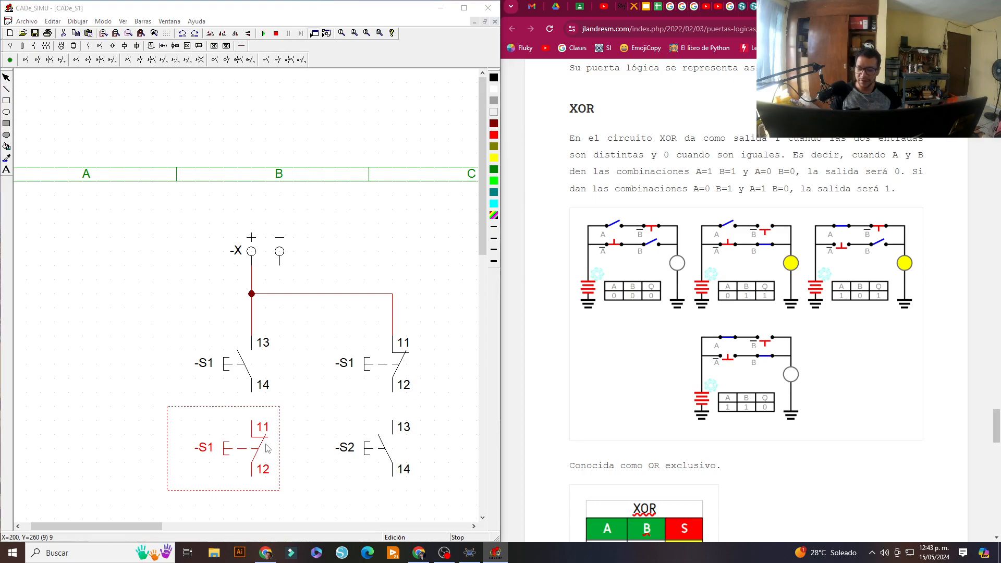
pyautogui.click(227, 205)
pyautogui.press('BackSpace')
pyautogui.write('2')
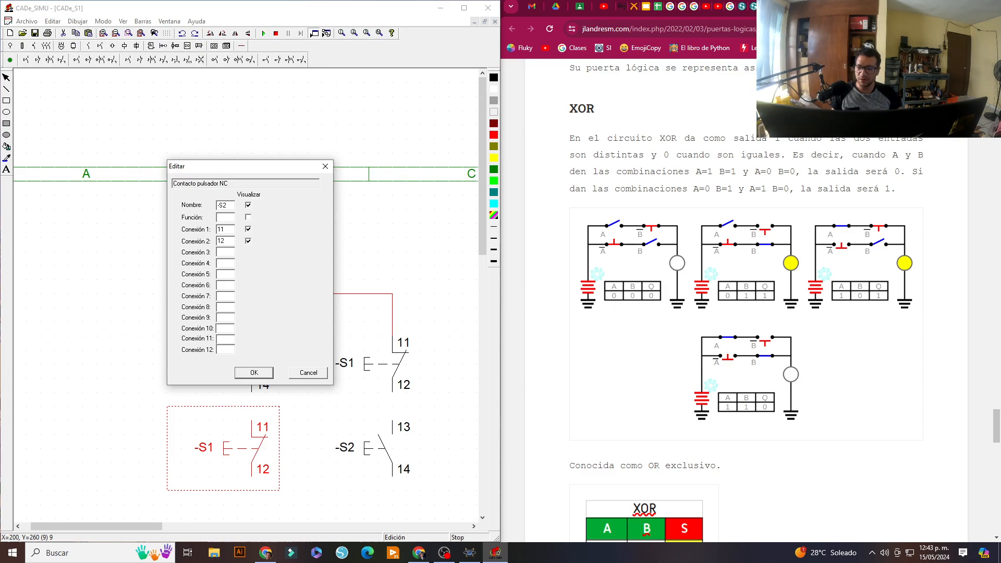
pyautogui.click(239, 374)
pyautogui.click(163, 375)
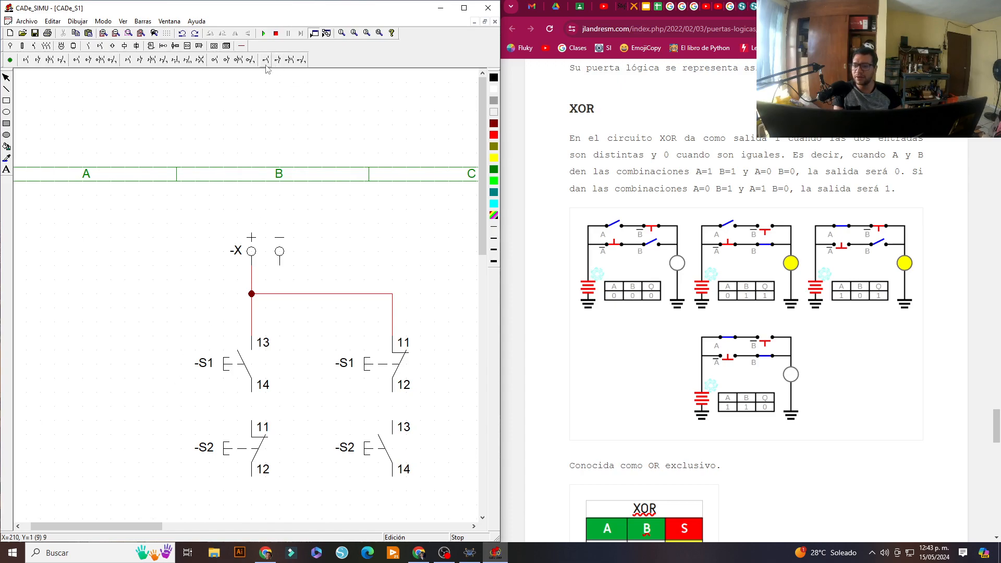
# - Wire each -S1 contact in series to the -S2 contact below it, and join the lower terminals of both -S2 contacts
pyautogui.click(244, 47)
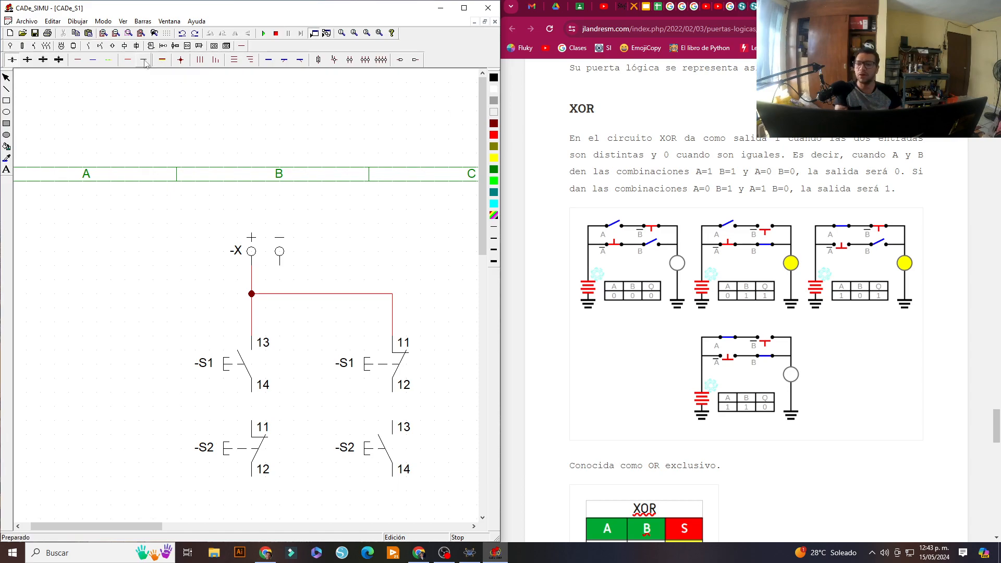
pyautogui.click(128, 61)
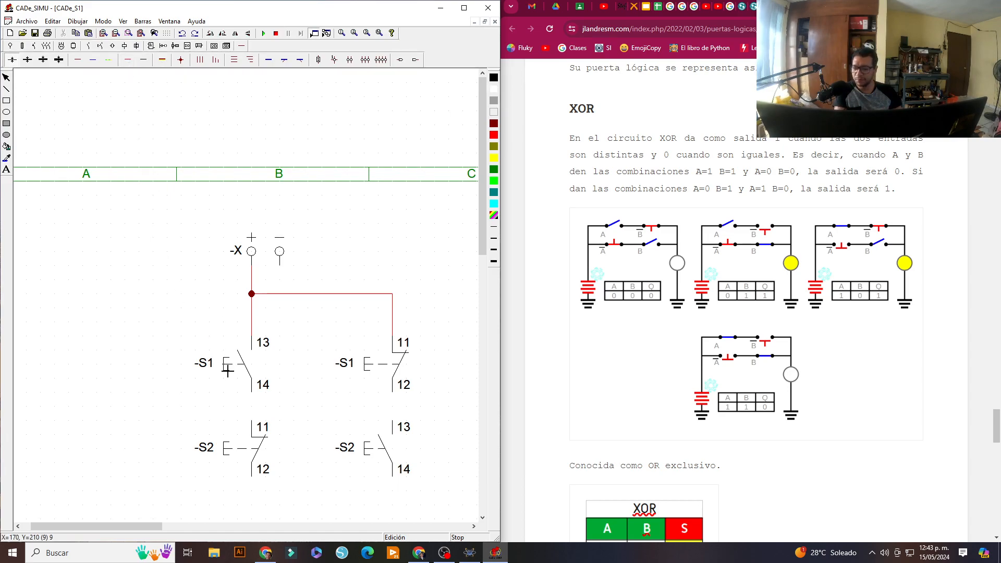
pyautogui.moveTo(252, 422); pyautogui.dragTo(253, 422)
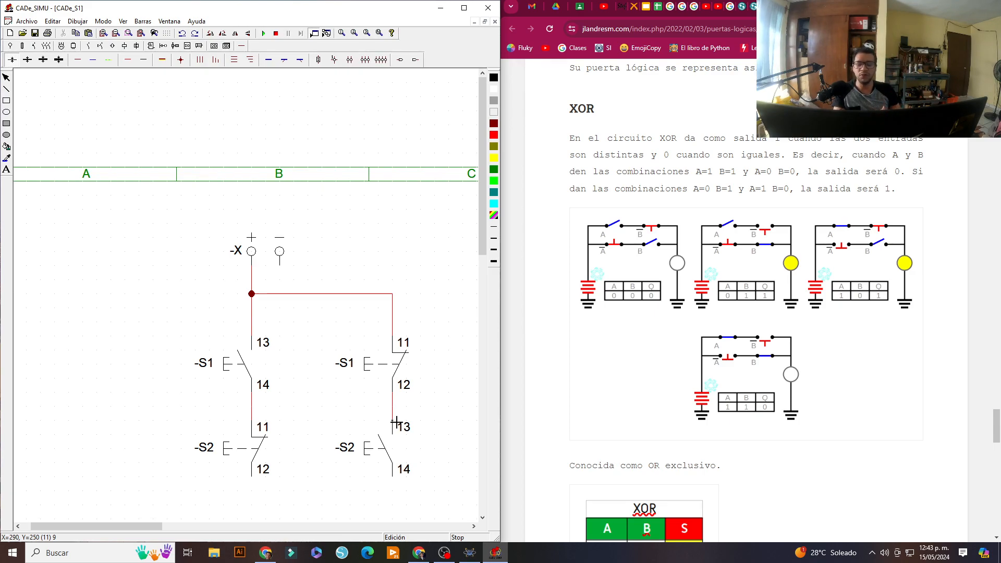
pyautogui.moveTo(264, 485); pyautogui.dragTo(391, 485)
pyautogui.scroll(-3, 304, 447)
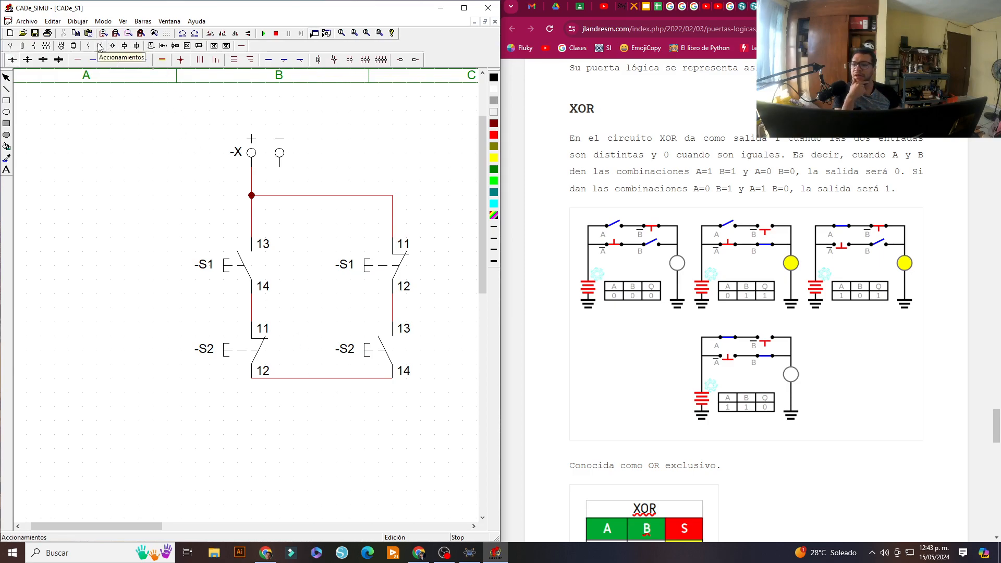
# - Place a signal lamp centred below the wire that joins the two -S2 contacts
pyautogui.click(126, 46)
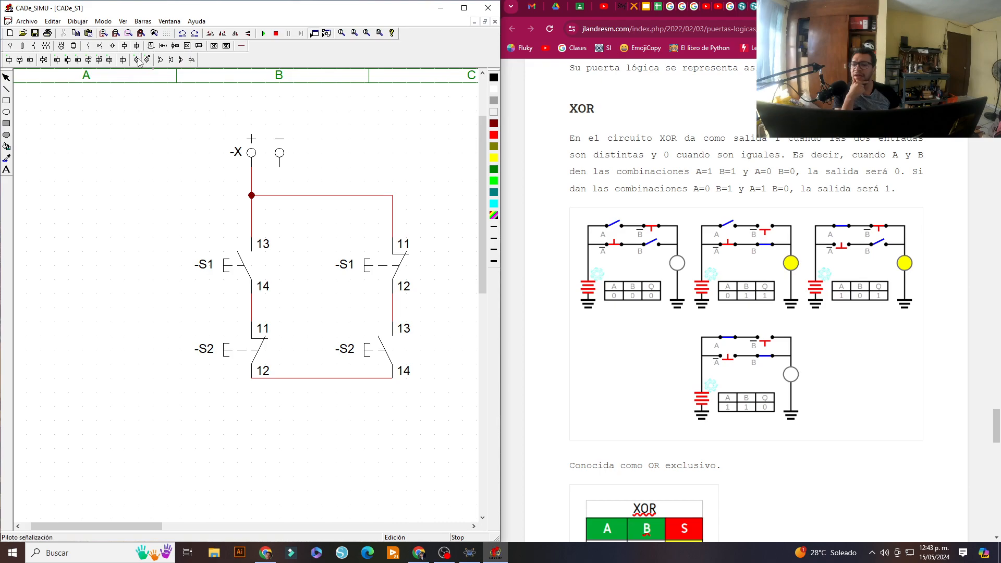
pyautogui.click(138, 62)
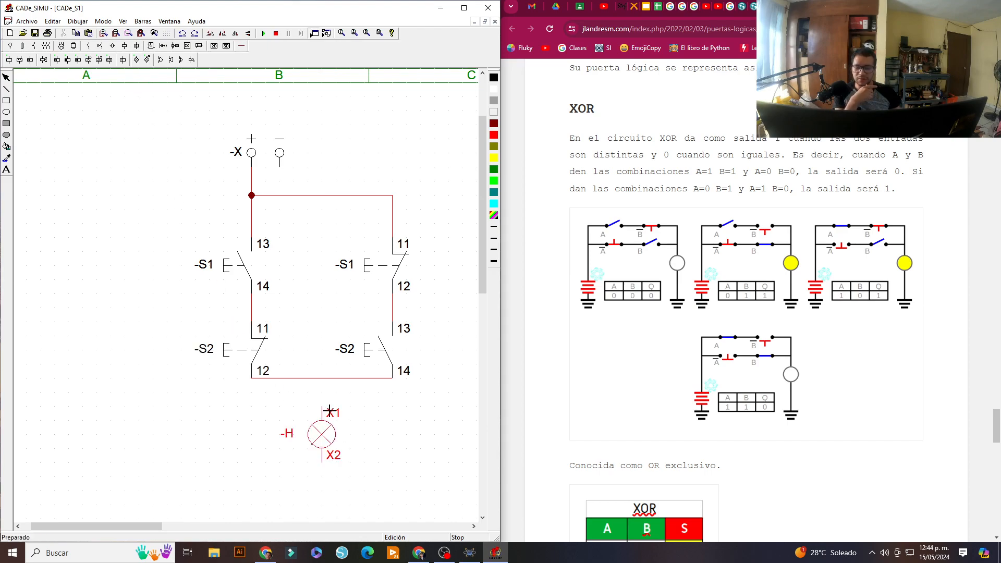
pyautogui.click(329, 411)
pyautogui.rightClick(216, 397)
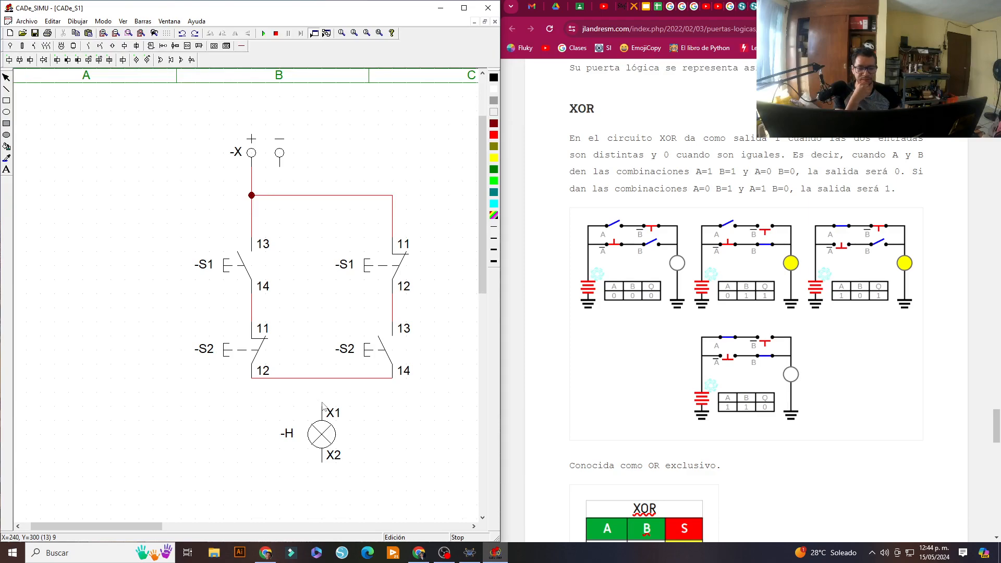
# - Wire lamp terminal X1 to the line joining the -S2 contacts and terminal X2 to the negative supply terminal
pyautogui.click(243, 46)
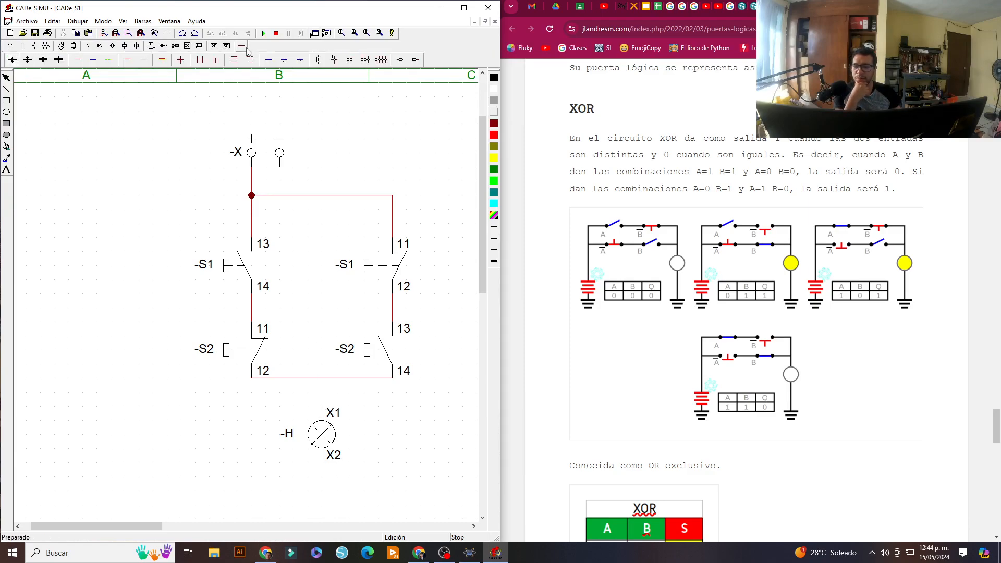
pyautogui.click(107, 64)
pyautogui.moveTo(322, 378); pyautogui.dragTo(324, 409)
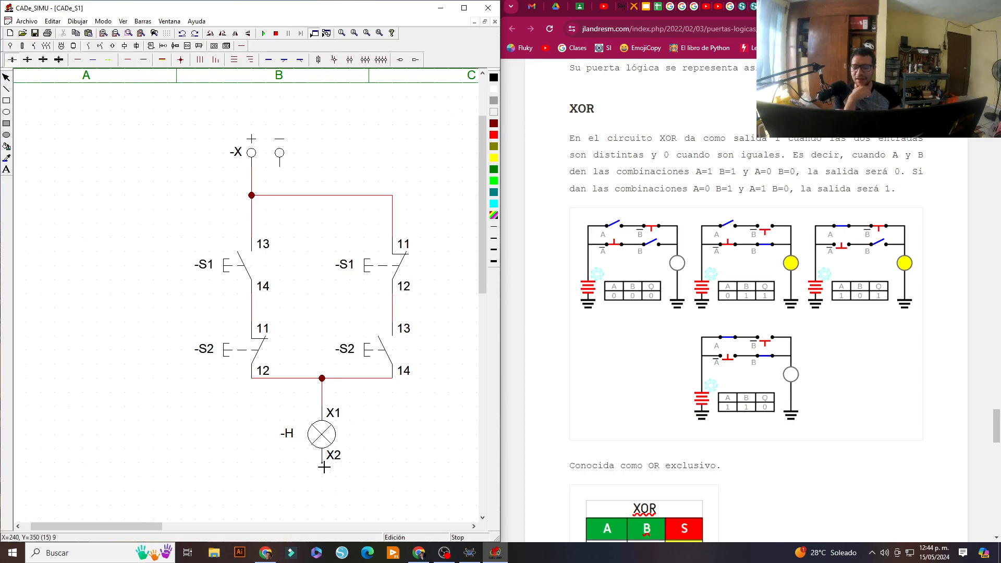
pyautogui.moveTo(323, 466); pyautogui.dragTo(414, 467)
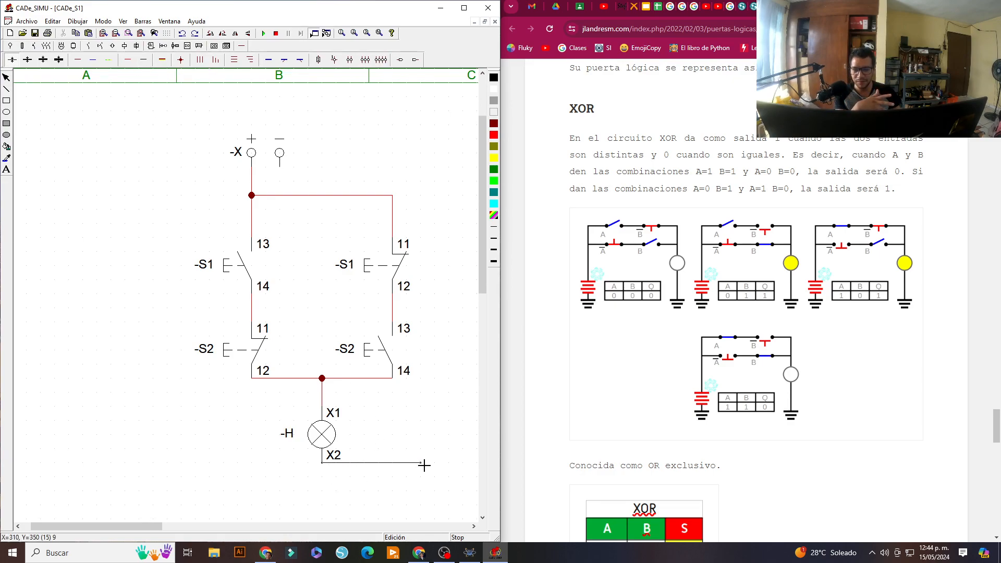
pyautogui.moveTo(437, 466); pyautogui.dragTo(287, 177)
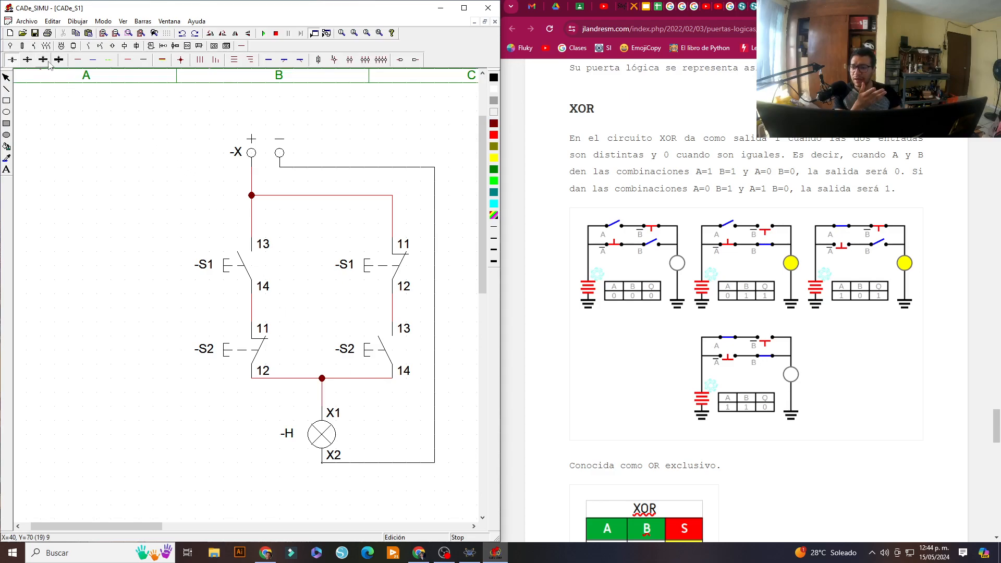
# - Start the simulation and actuate the -S1 and -S2 pushbuttons one at a time to test the lamp
pyautogui.click(263, 33)
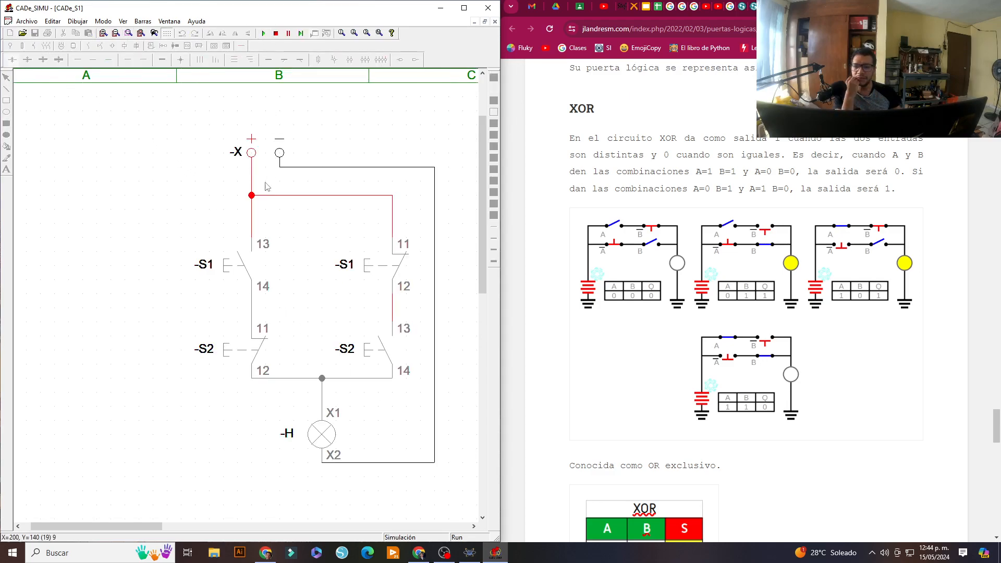
pyautogui.click(245, 262)
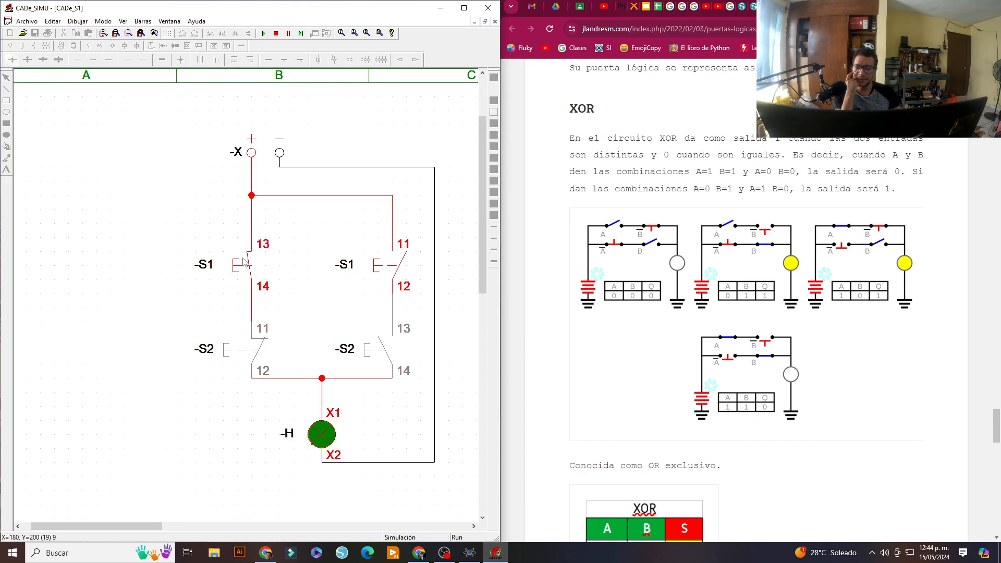
pyautogui.moveTo(243, 262); pyautogui.dragTo(244, 262)
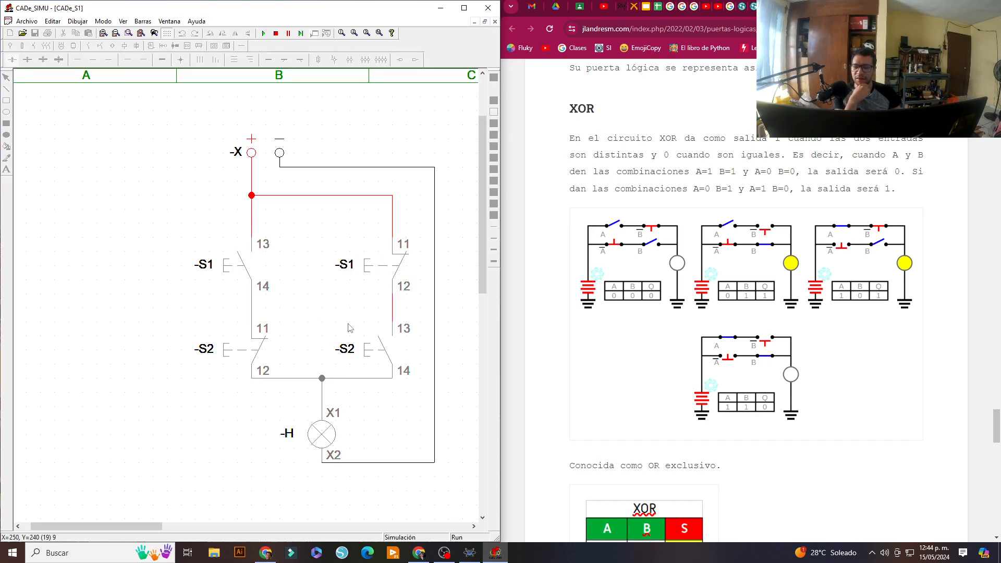
pyautogui.moveTo(373, 350); pyautogui.dragTo(373, 350)
pyautogui.moveTo(231, 260); pyautogui.dragTo(231, 260)
# - Compare the XOR and NXOR truth tables in the web article with the circuit's behaviour
pyautogui.scroll(-6, 739, 396)
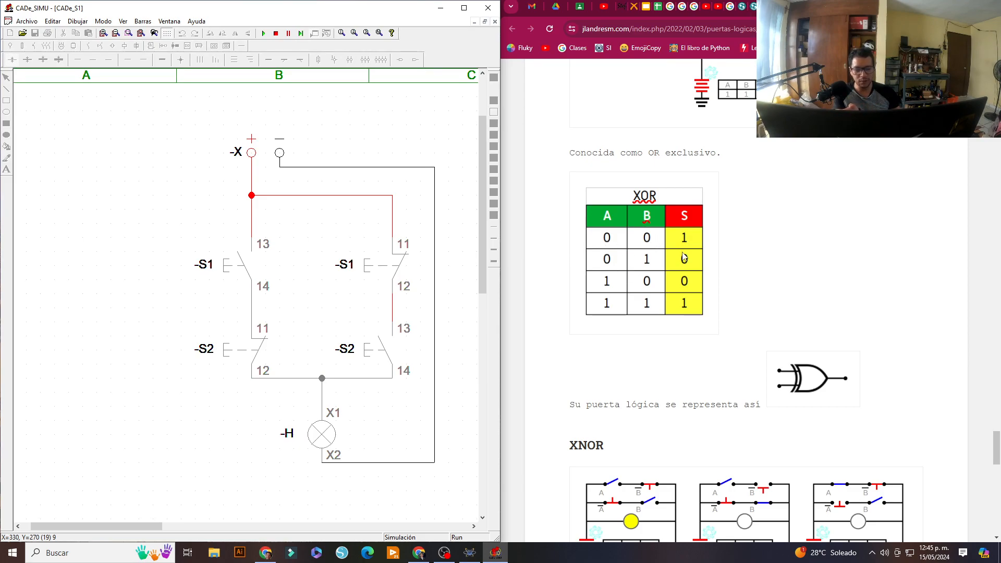
pyautogui.scroll(16, 684, 256)
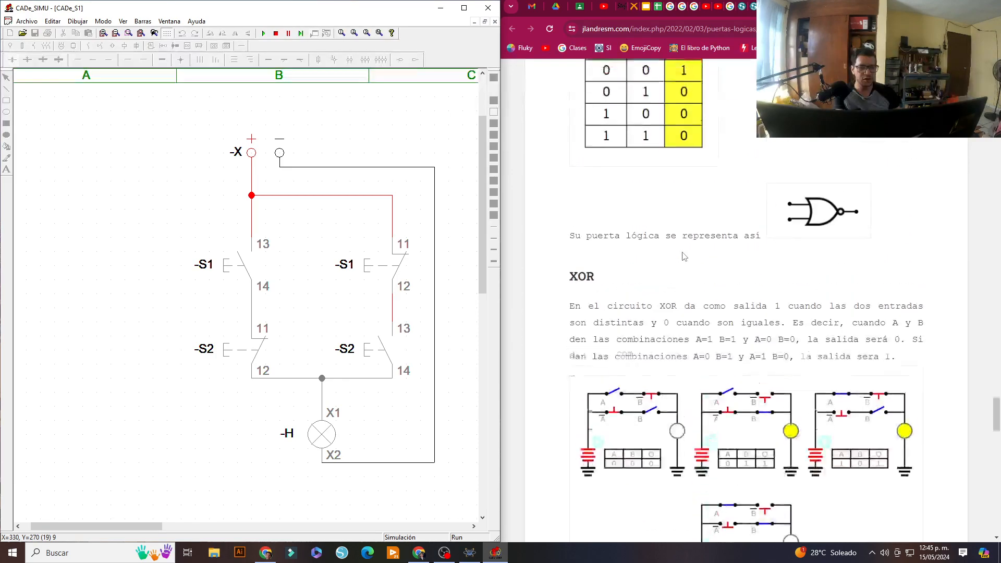
pyautogui.scroll(-6, 684, 256)
pyautogui.scroll(-15, 684, 256)
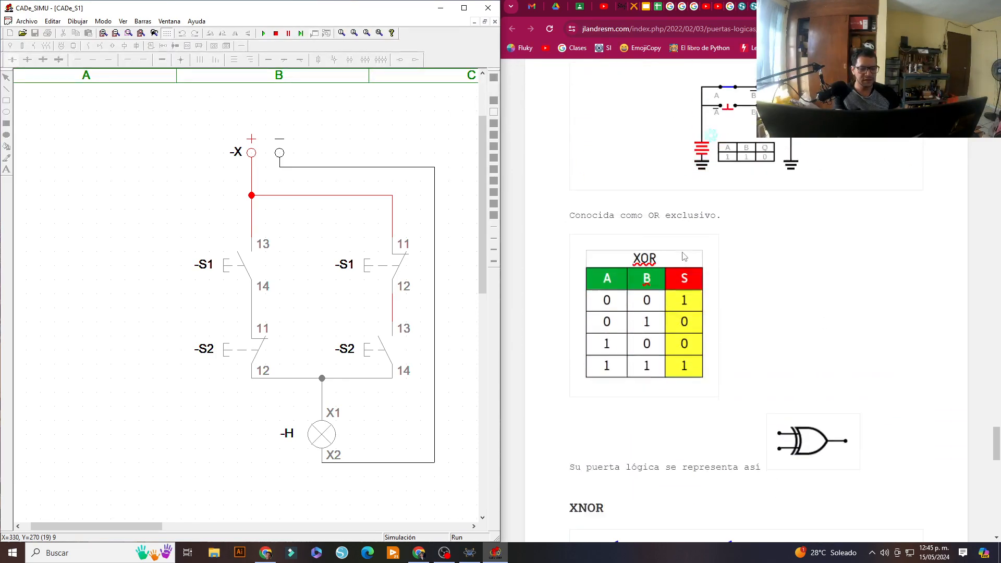
pyautogui.scroll(-9, 683, 256)
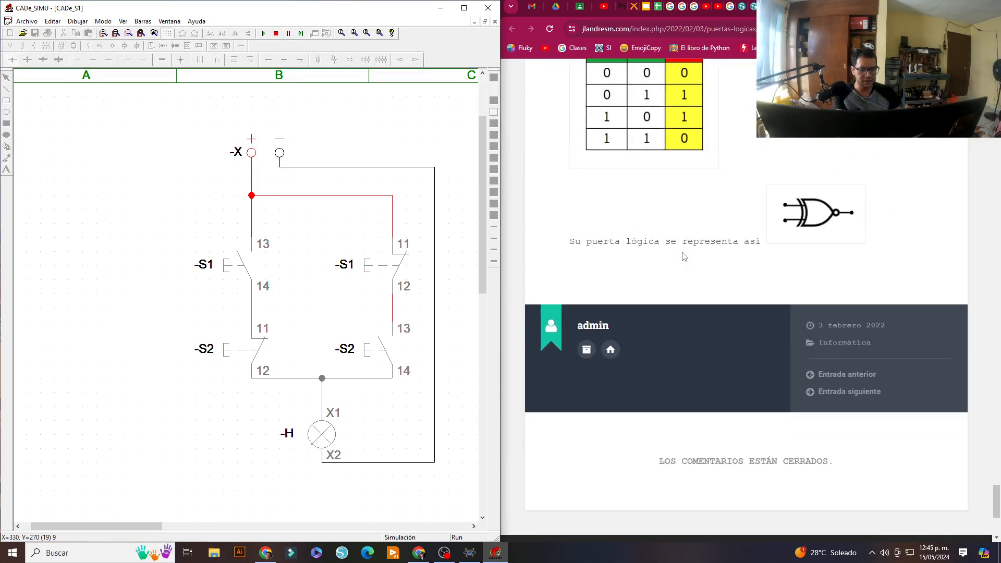
pyautogui.scroll(3, 684, 256)
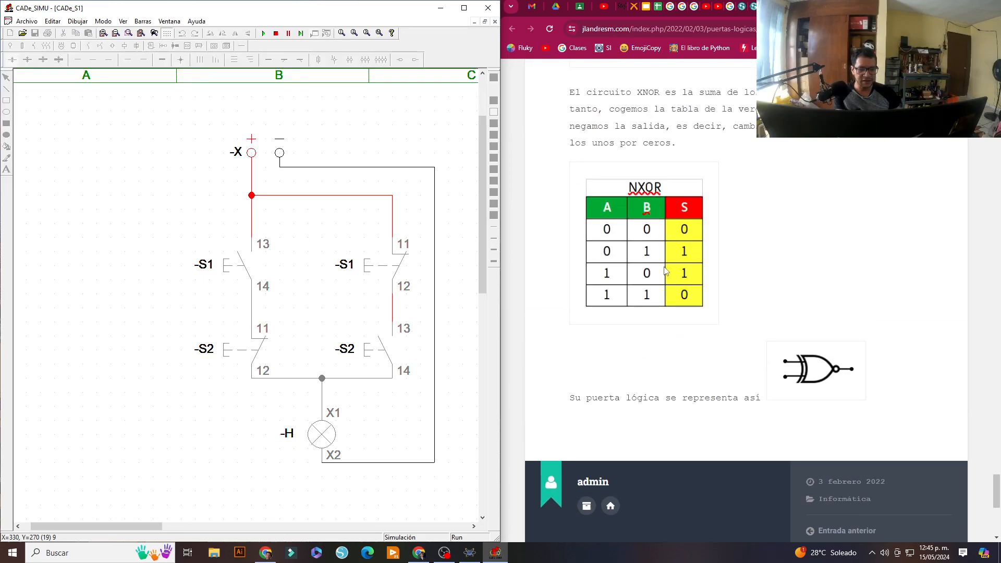
# - Actuate -S1 and -S2 repeatedly, singly and in quick alternation, to check the input combinations in the running simulation
pyautogui.click(248, 268)
pyautogui.click(381, 349)
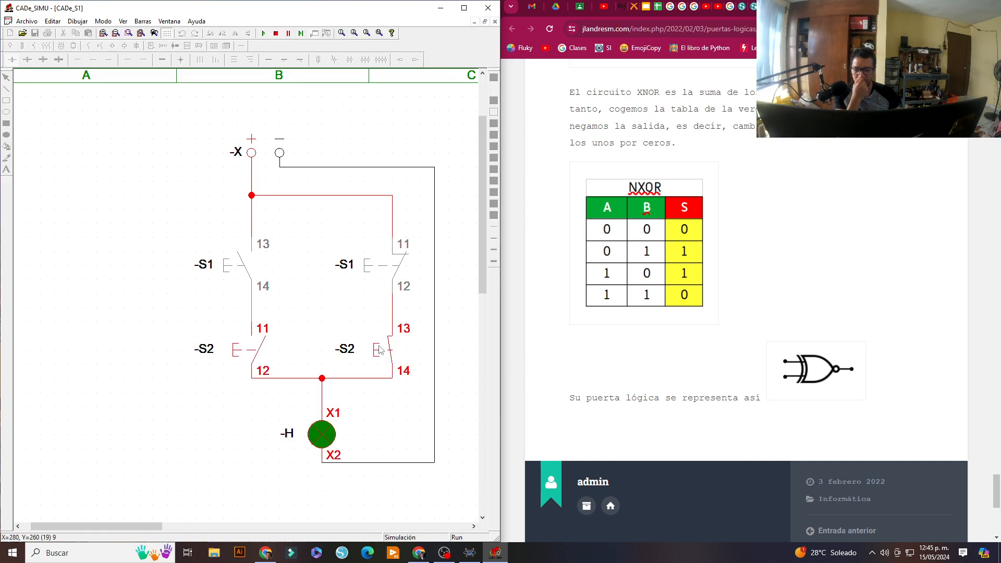
pyautogui.click(381, 349)
pyautogui.click(381, 349)
pyautogui.click(381, 350)
pyautogui.click(243, 273)
pyautogui.click(244, 273)
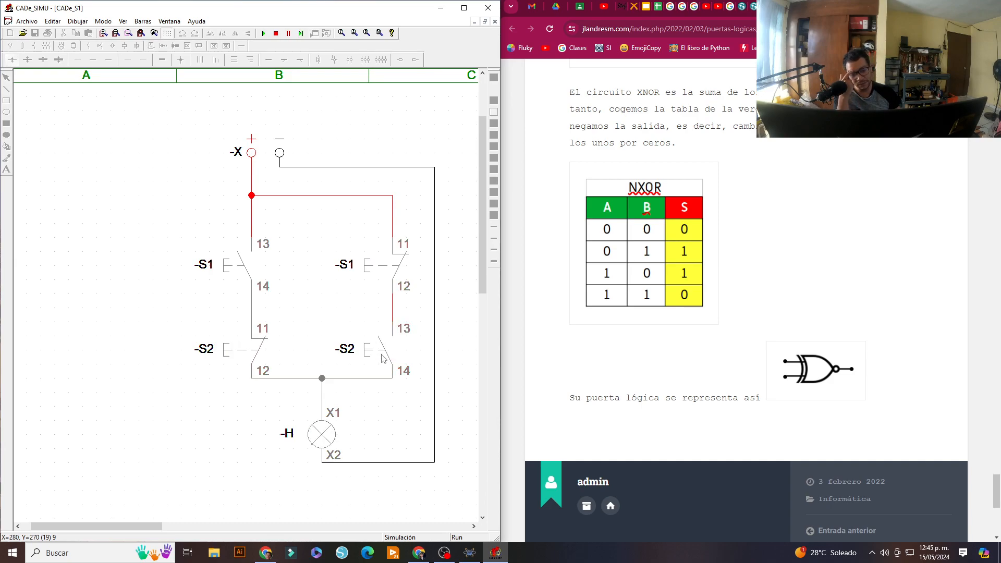
pyautogui.click(380, 355)
pyautogui.click(235, 266)
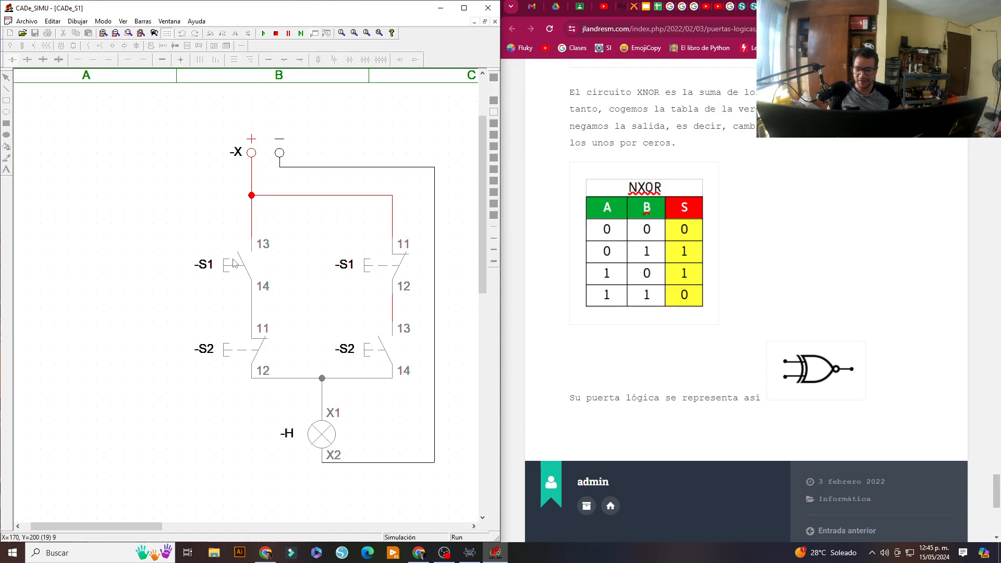
pyautogui.click(235, 263)
pyautogui.click(378, 344)
pyautogui.click(250, 281)
pyautogui.click(382, 355)
pyautogui.click(243, 277)
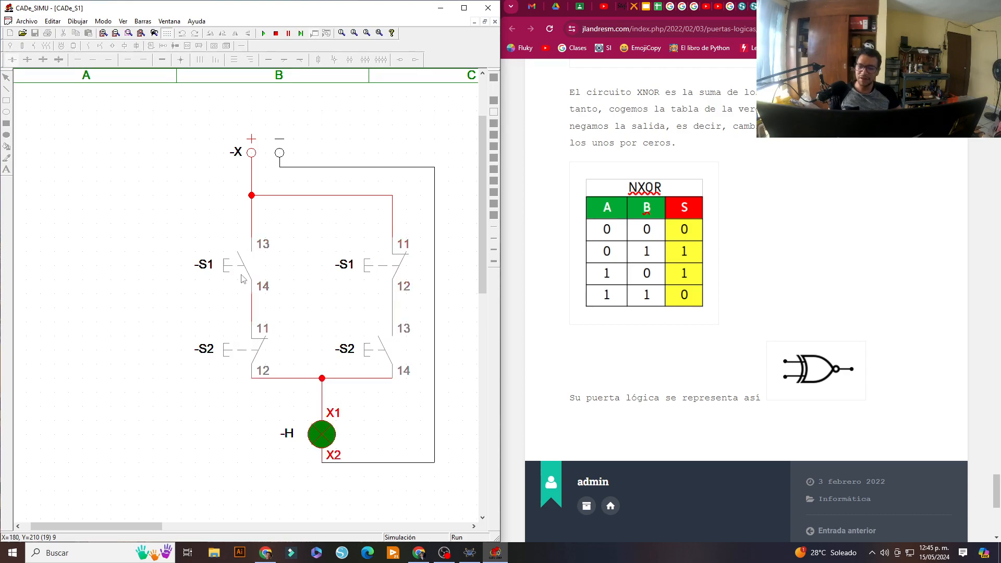
pyautogui.click(382, 340)
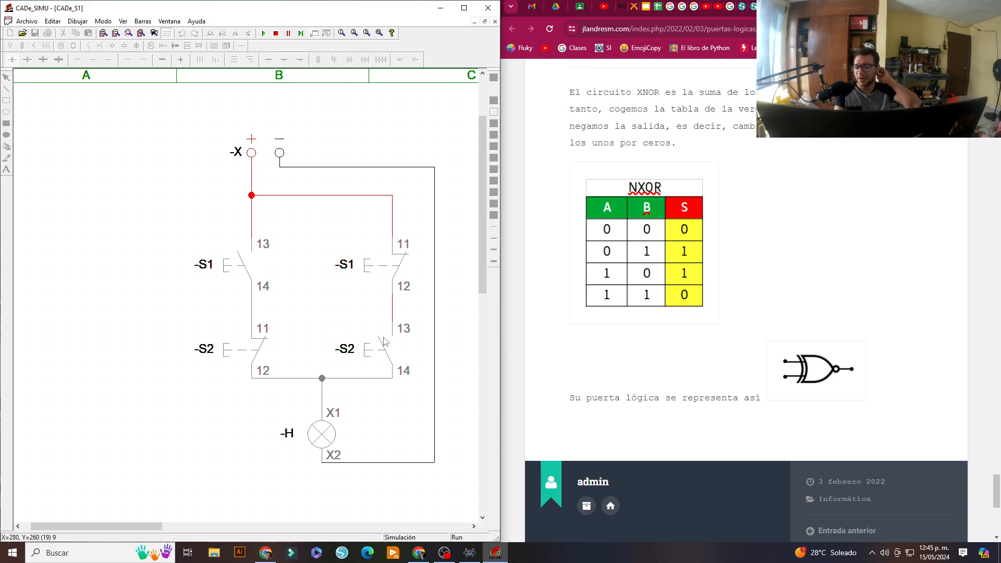
# - Stop the simulation and delete all four -S1 and -S2 pushbutton contacts from the circuit
pyautogui.click(275, 33)
pyautogui.click(241, 265)
pyautogui.press('Delete')
pyautogui.click(400, 264)
pyautogui.press('Delete')
pyautogui.click(378, 348)
pyautogui.press('Delete')
pyautogui.click(250, 354)
pyautogui.press('Delete')
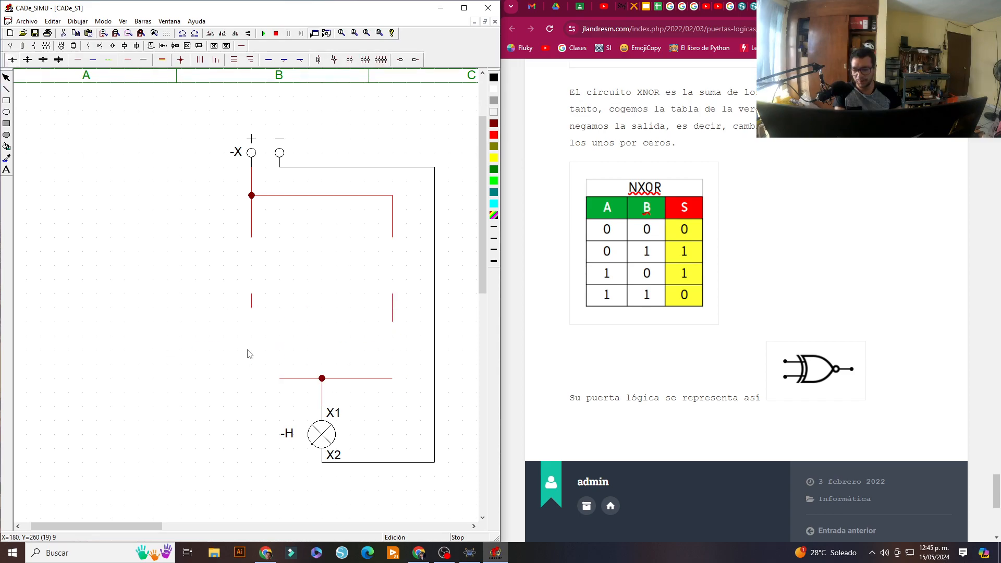
# - Place normally open switch contacts in the upper-left and lower-right branch gaps and normally closed switch contacts in the other two gaps
pyautogui.click(99, 45)
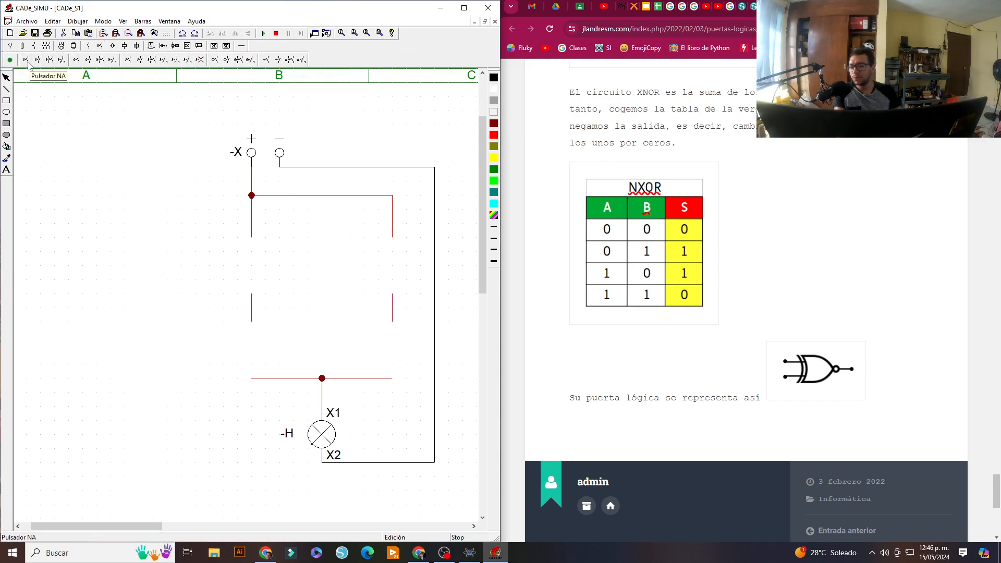
pyautogui.click(126, 62)
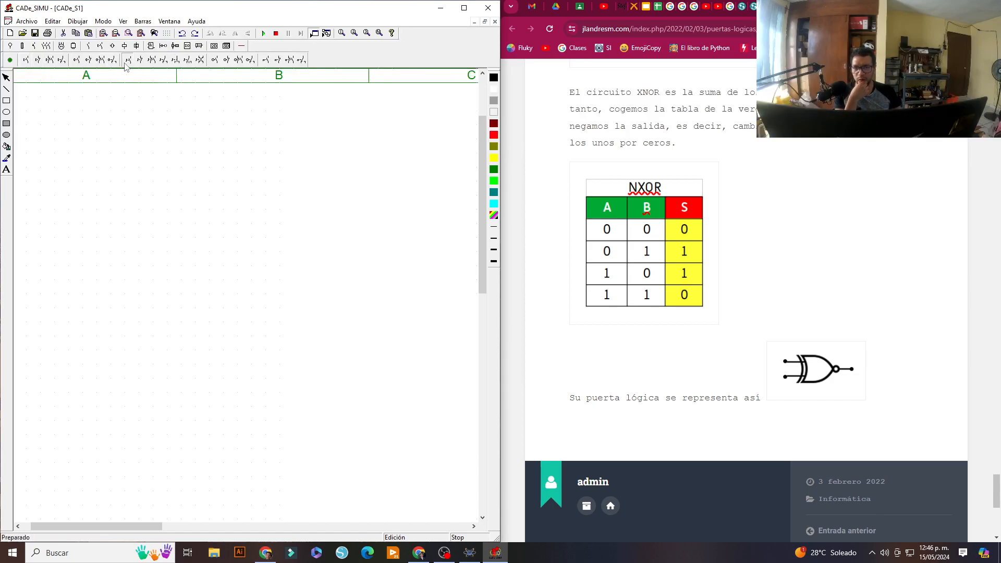
pyautogui.click(251, 244)
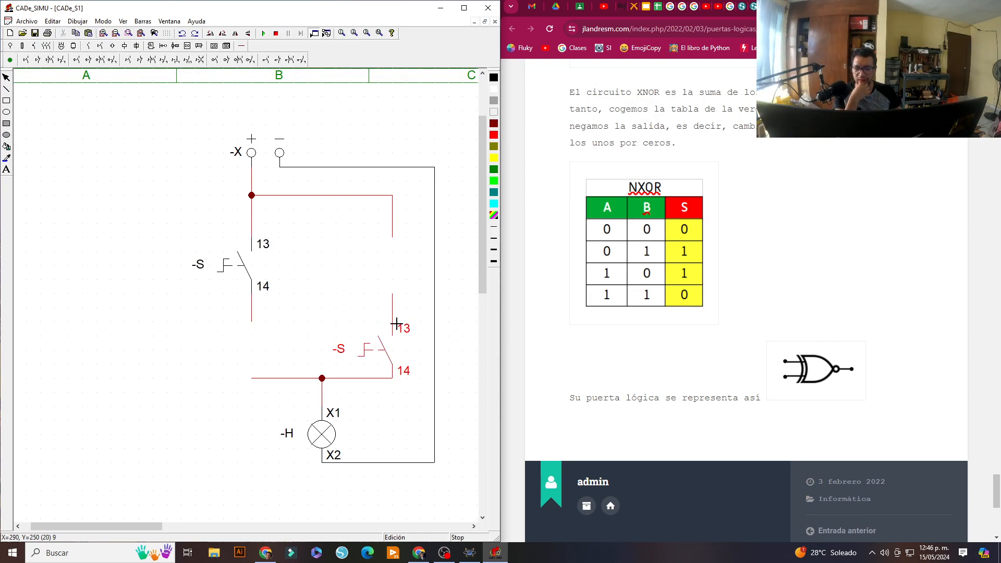
pyautogui.click(396, 325)
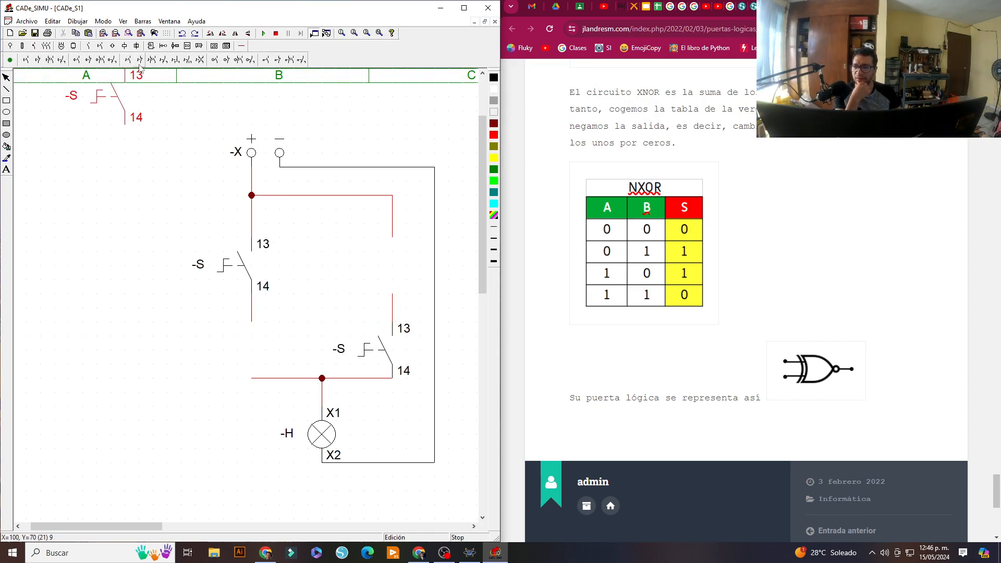
pyautogui.click(393, 243)
pyautogui.click(191, 320)
pyautogui.press('Escape')
# - Name the left branch's normally open switch contact -S1 and the right branch's normally open contact -S2
pyautogui.doubleClick(229, 269)
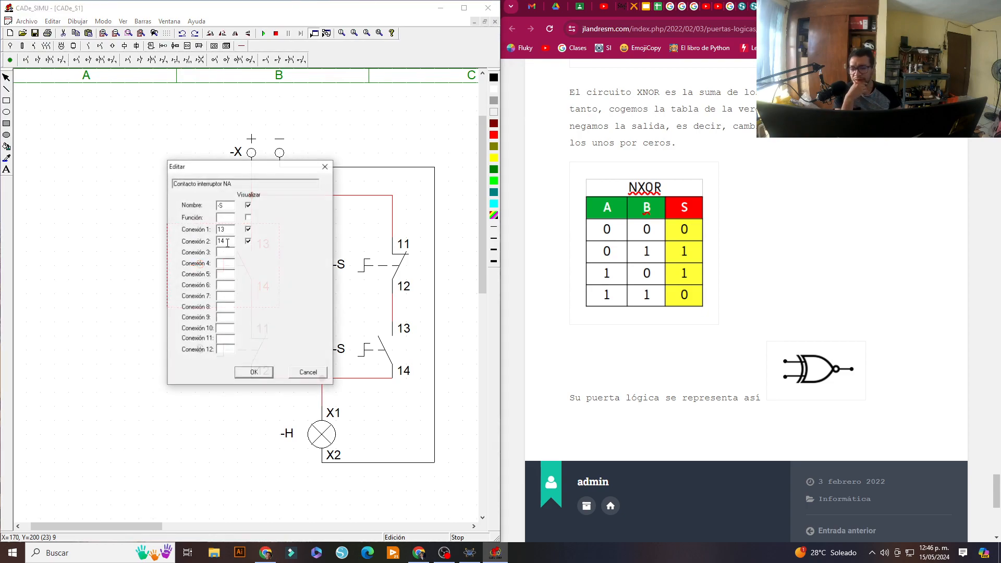
pyautogui.write('1')
pyautogui.press('Return')
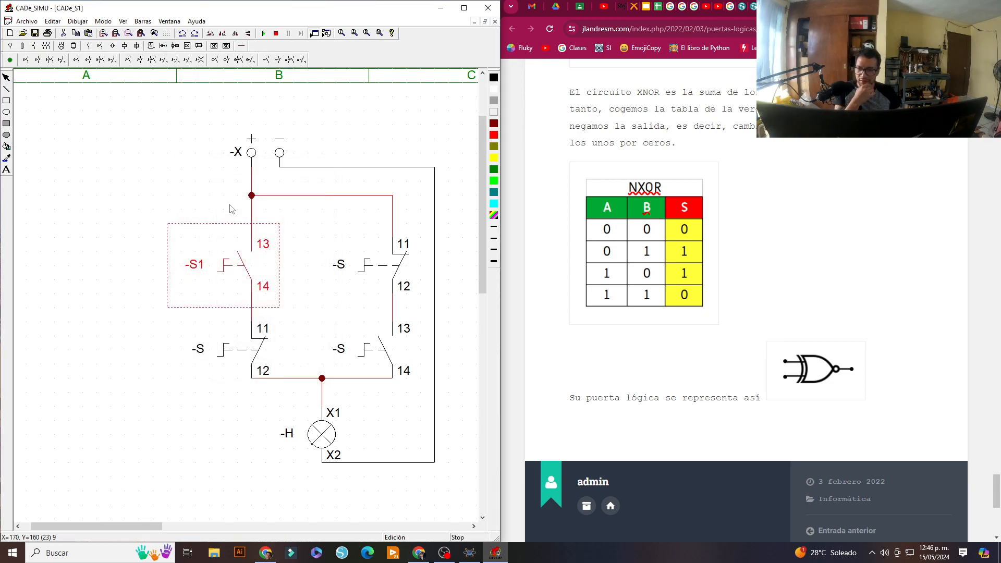
pyautogui.doubleClick(387, 355)
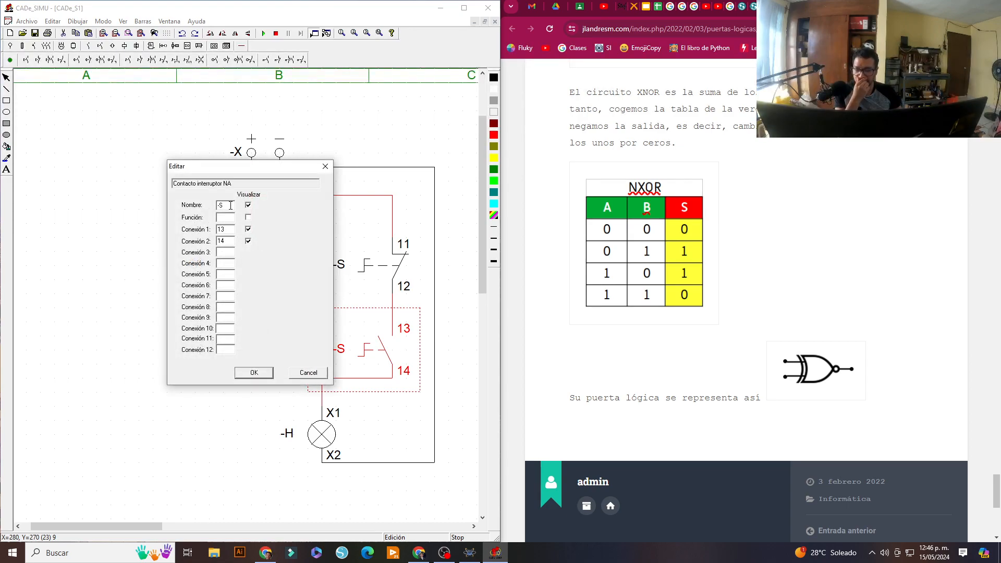
pyautogui.write('2')
pyautogui.press('Return')
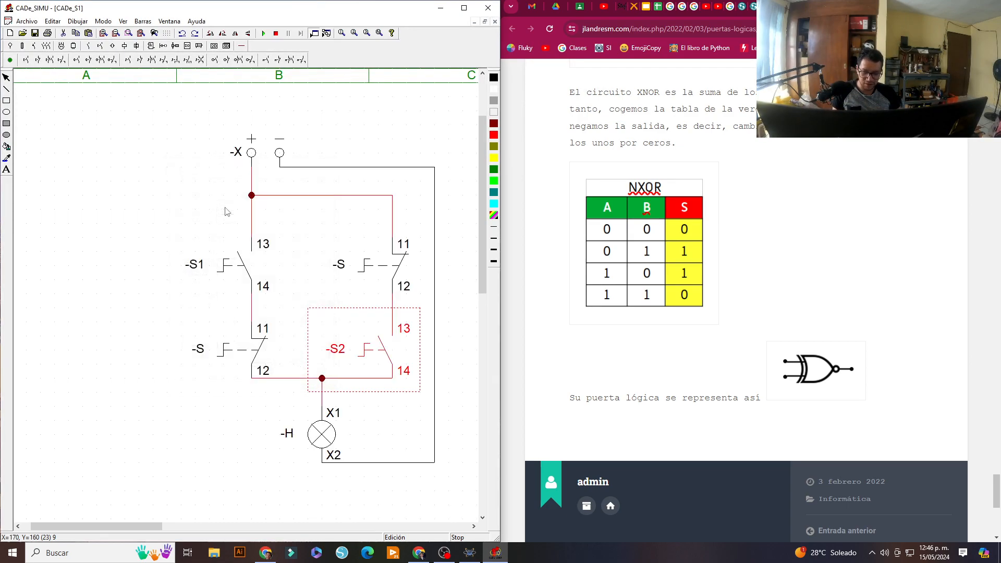
# - Name the right branch's normally closed switch contact -S1 and the left branch's normally closed contact -S2
pyautogui.doubleClick(397, 266)
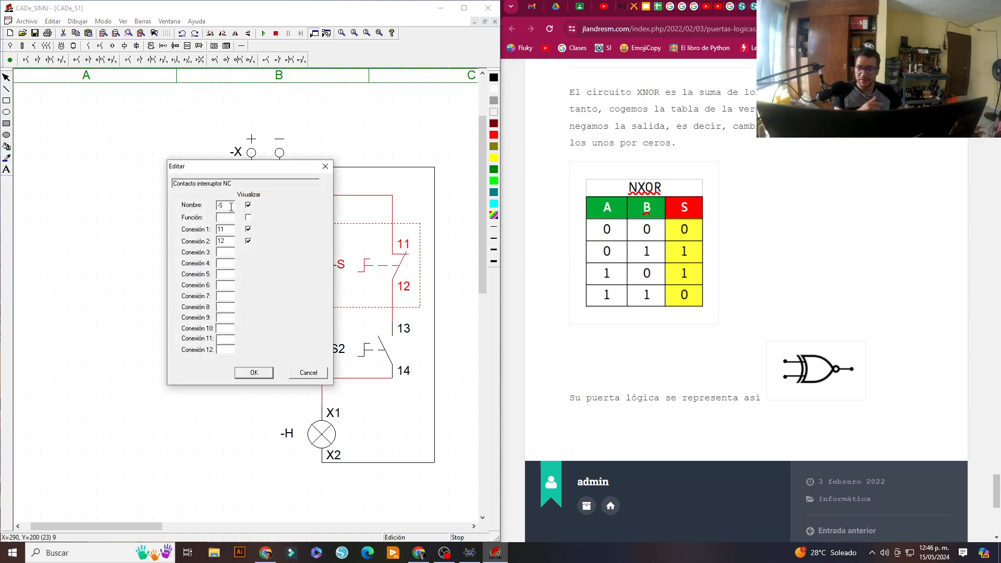
pyautogui.write('1')
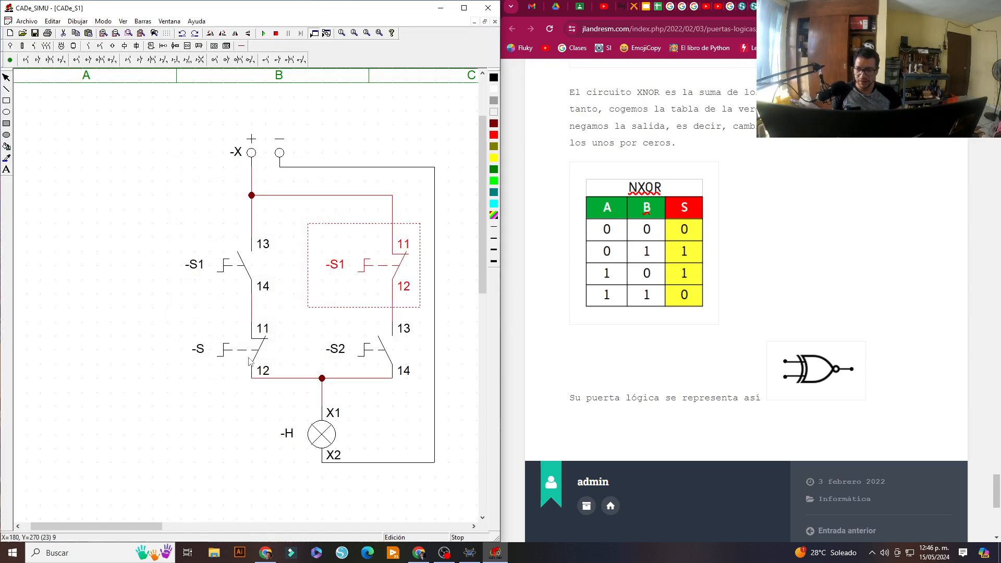
pyautogui.doubleClick(253, 358)
pyautogui.click(232, 204)
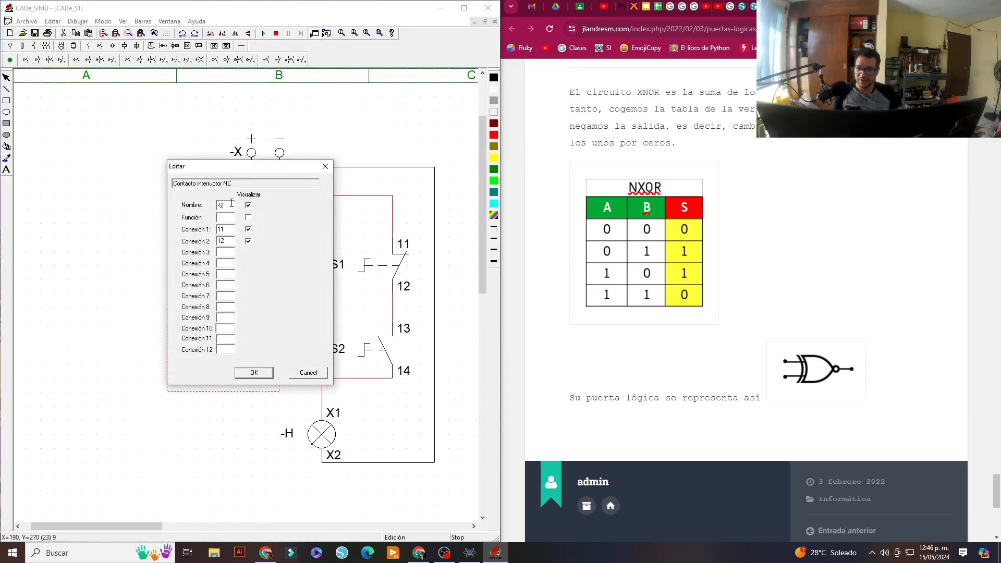
pyautogui.write('2')
pyautogui.press('Return')
# - Start the simulation and toggle the -S1 and -S2 switches, singly and together, to test the lamp for the XOR input combinations
pyautogui.click(263, 33)
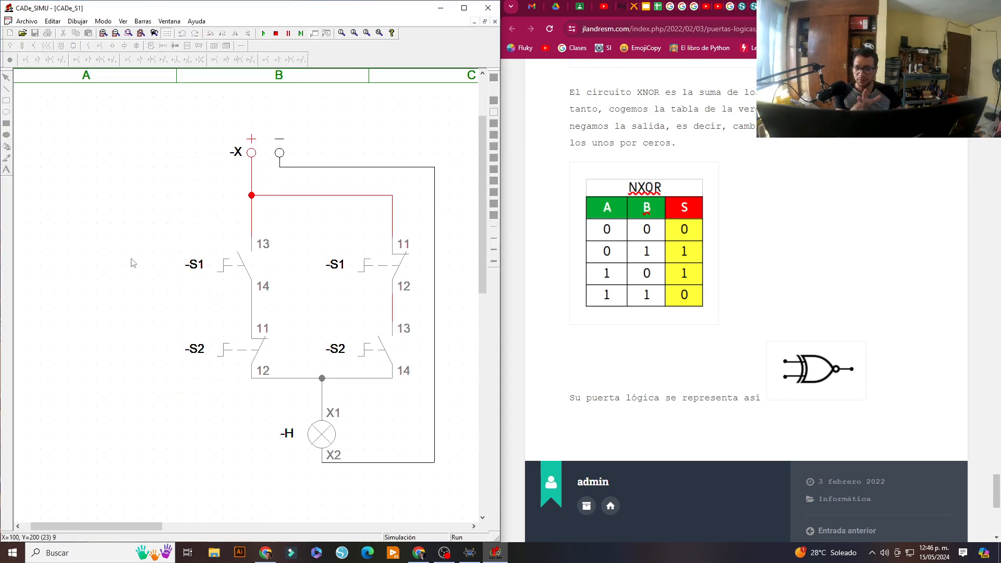
pyautogui.click(241, 267)
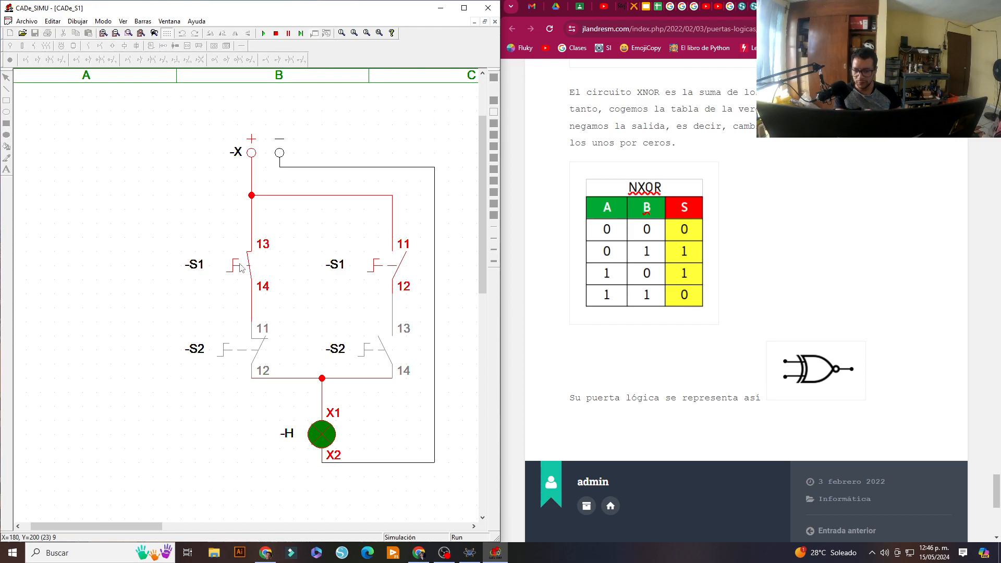
pyautogui.click(391, 355)
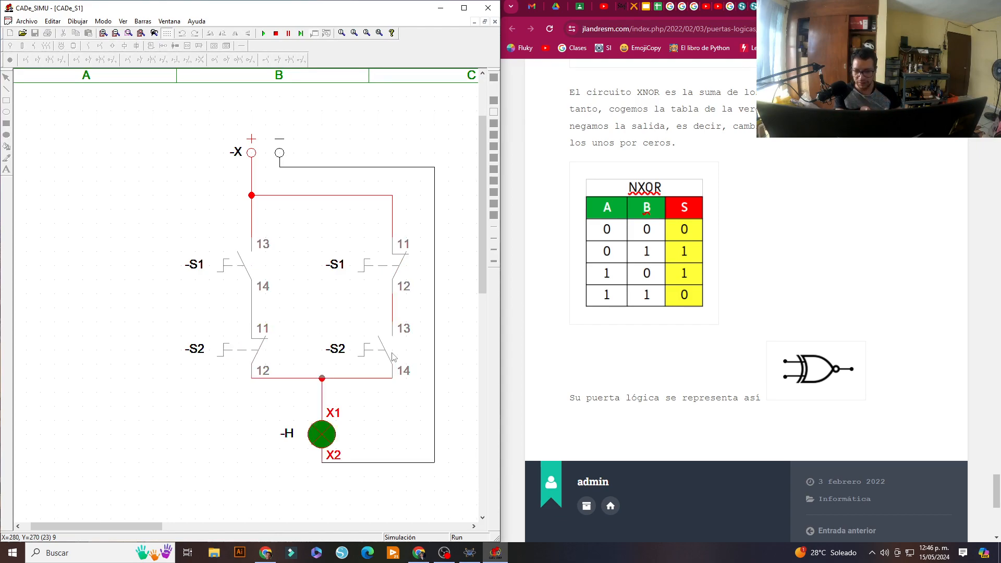
pyautogui.click(246, 271)
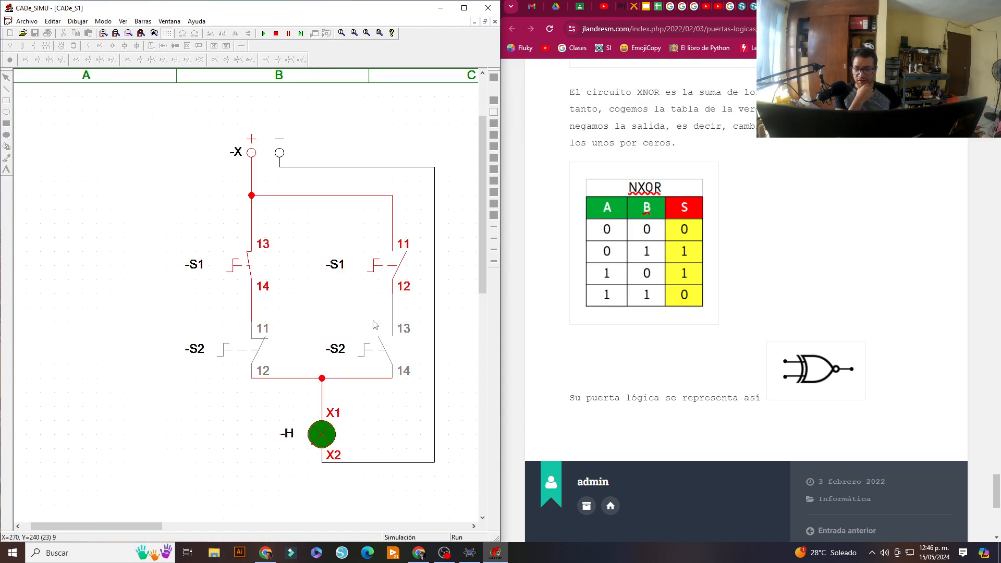
pyautogui.click(380, 352)
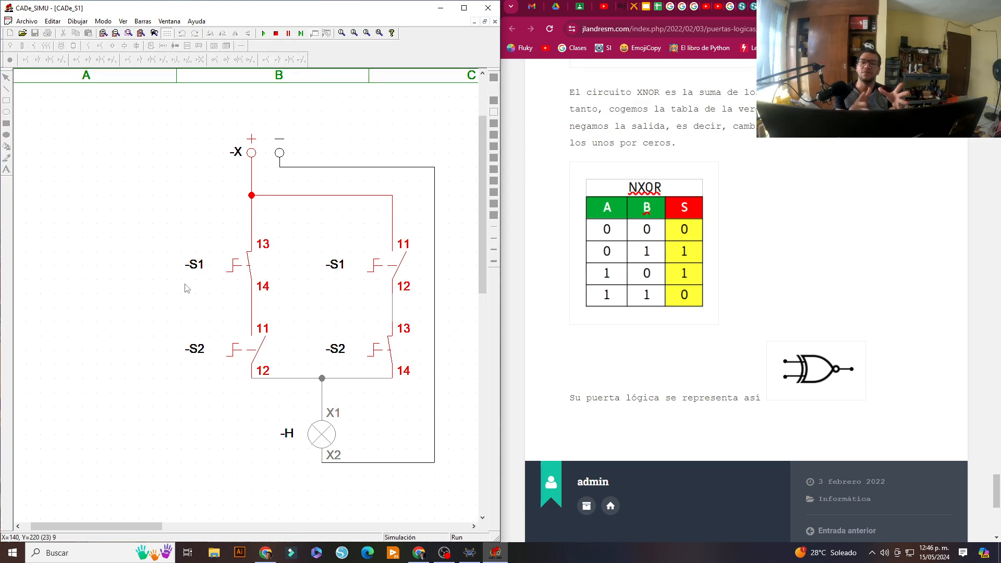
pyautogui.click(238, 269)
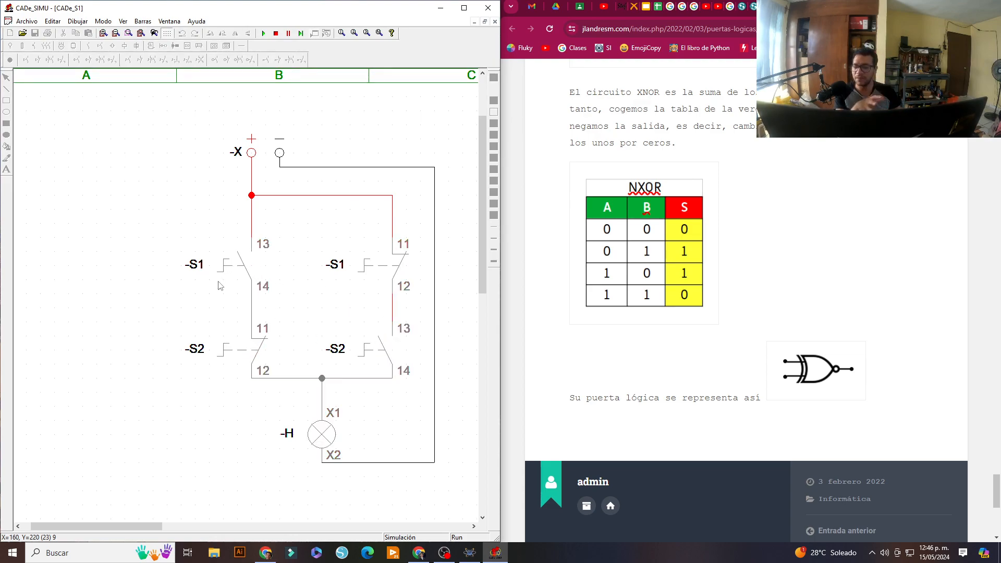